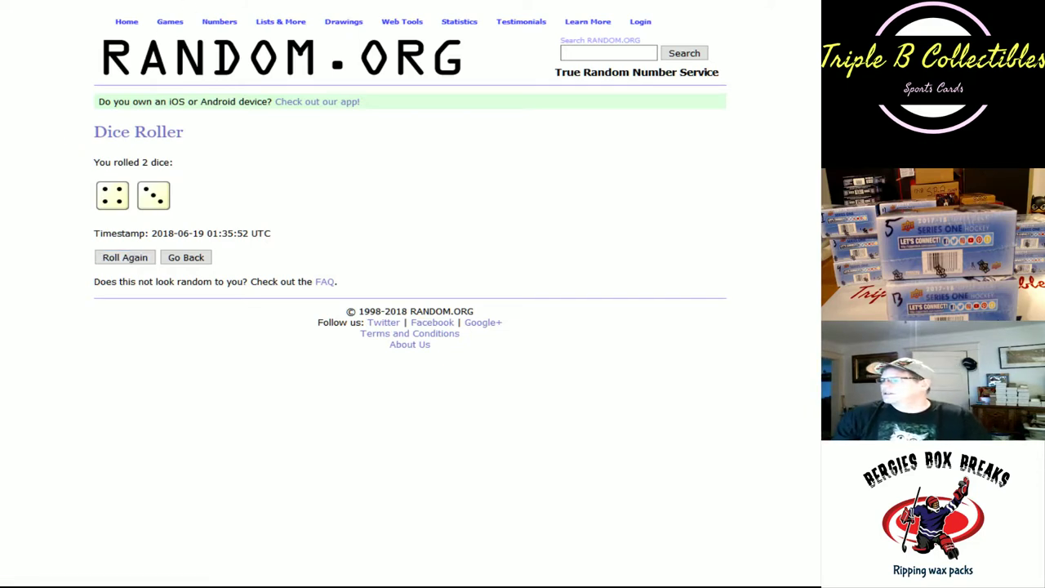
Step: Correct the last team in the List Randomizer entries to read "Vegas Golden Knight"
key(ctrl+Tab)
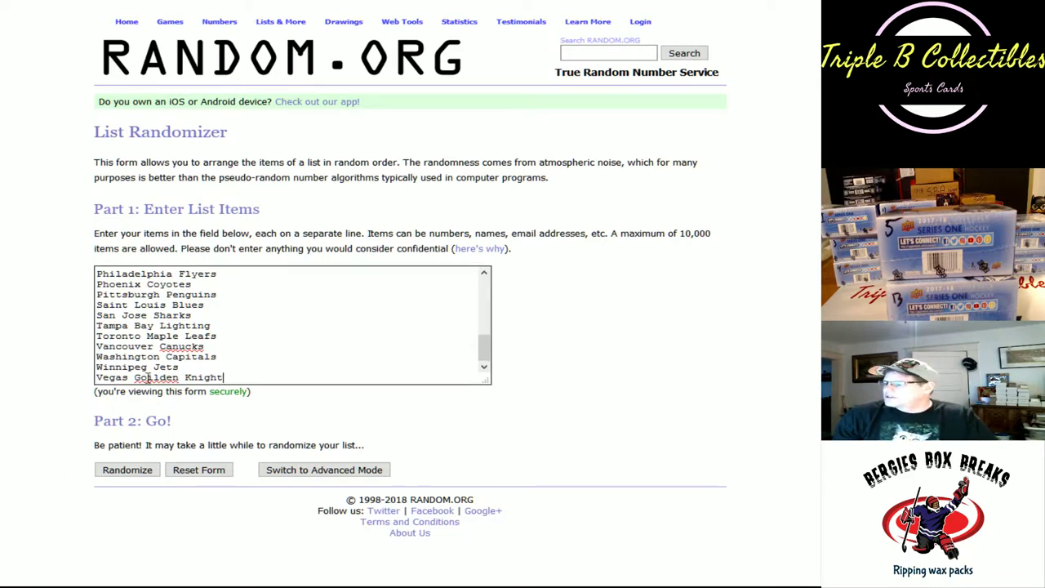
click(149, 377)
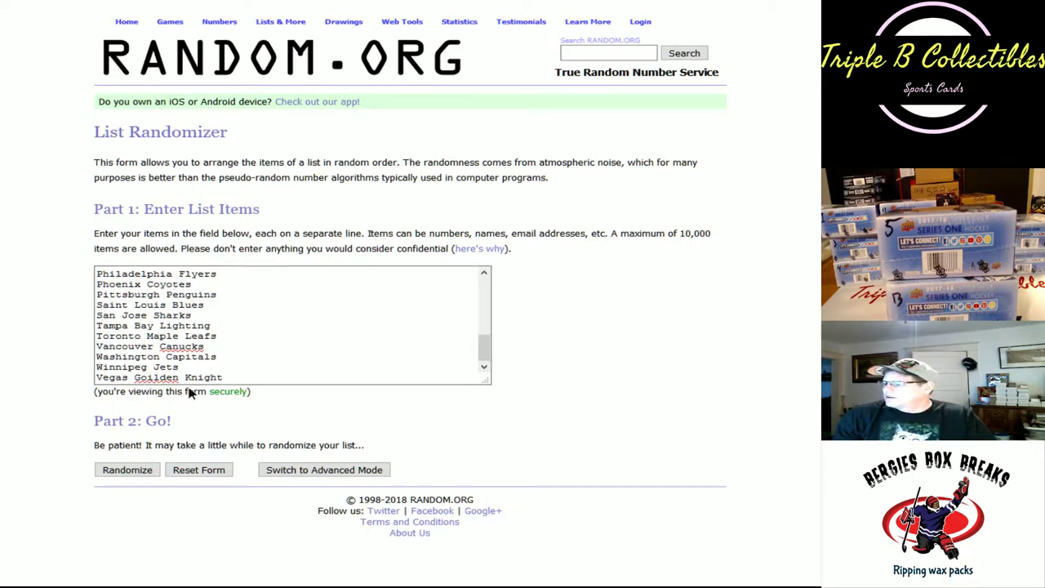
key(BackSpace)
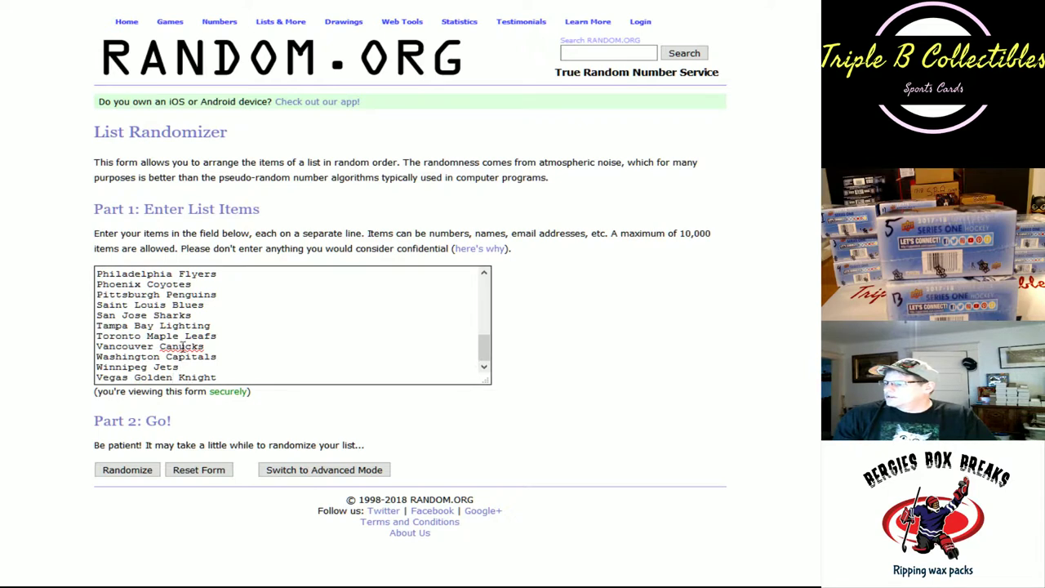
Step: Randomize the NHL team list twice and check the dice roll for the number of rounds
click(129, 471)
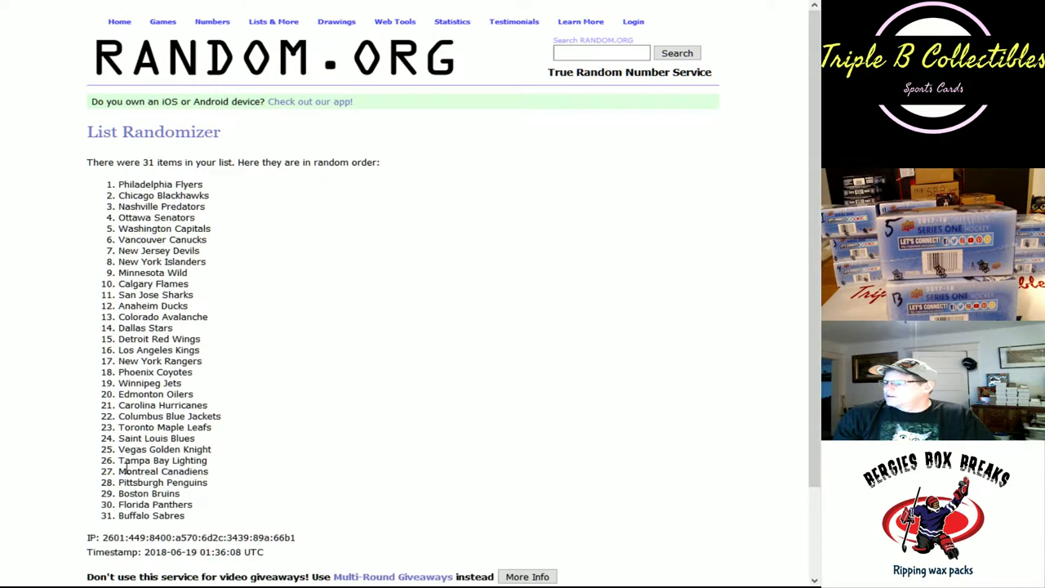
scroll(180, 388, down, 2)
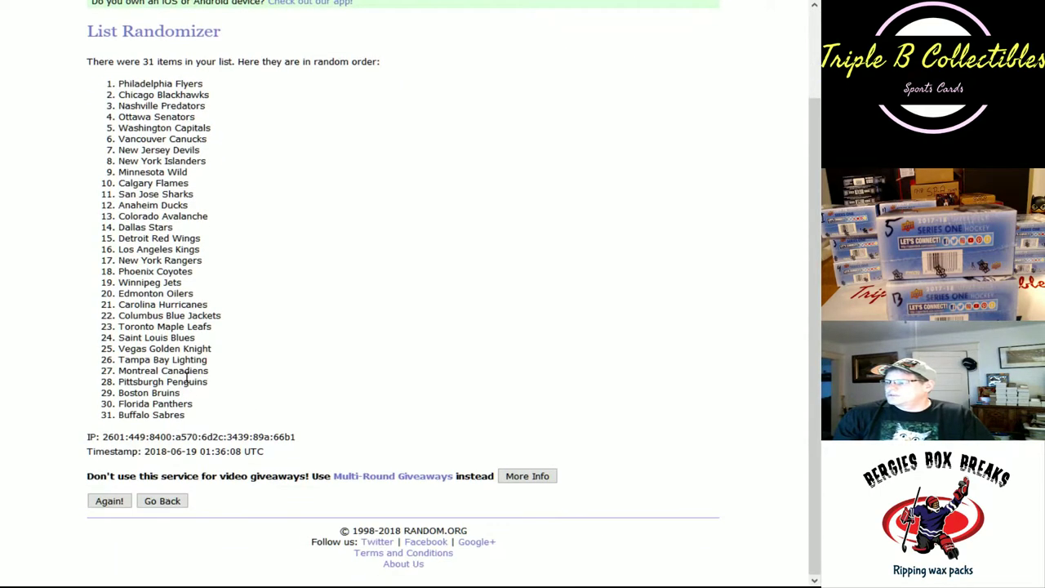
scroll(187, 381, up, 2)
scroll(193, 401, down, 2)
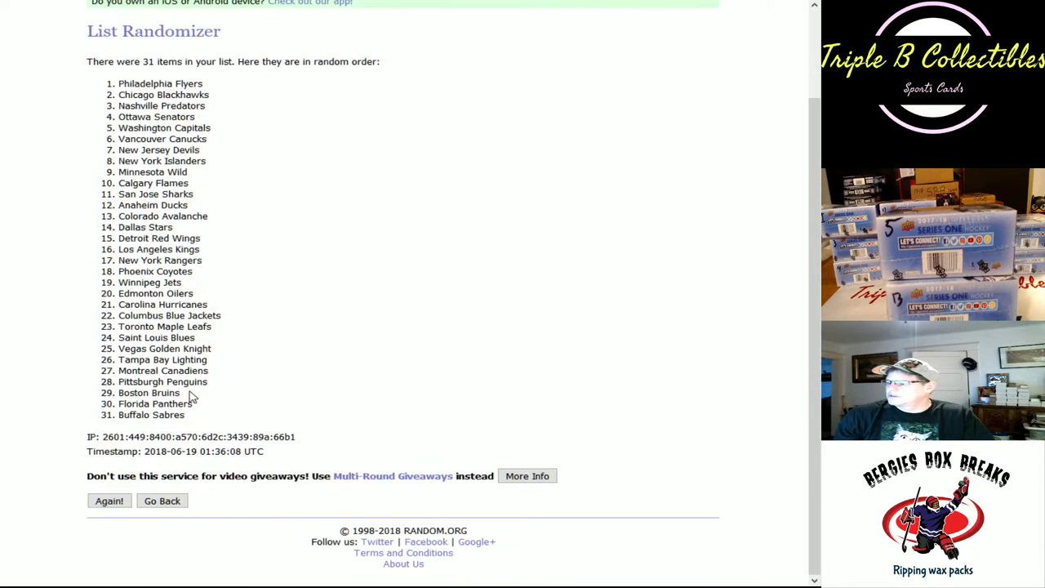
click(113, 501)
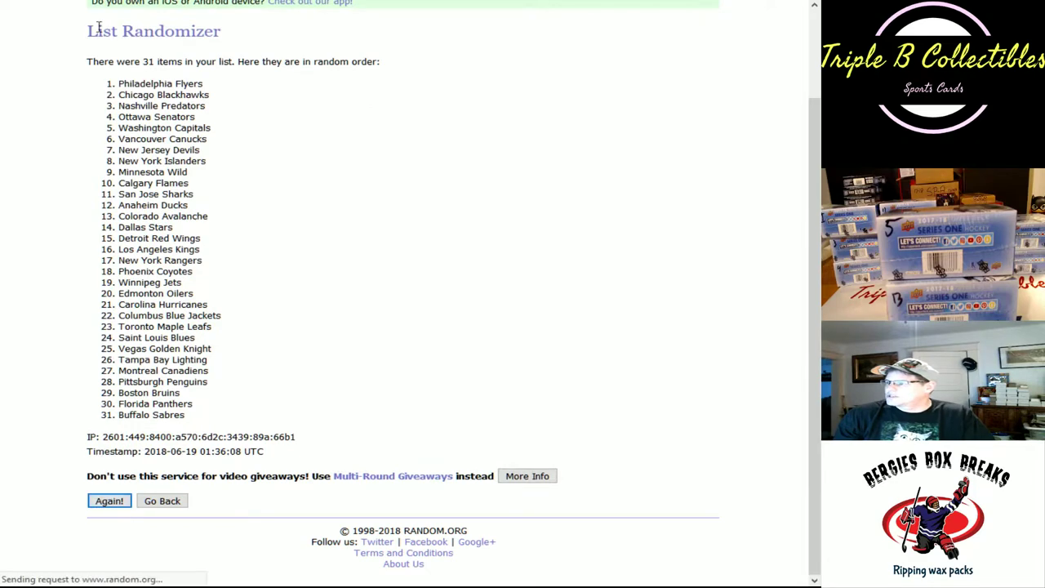
key(ctrl+Tab)
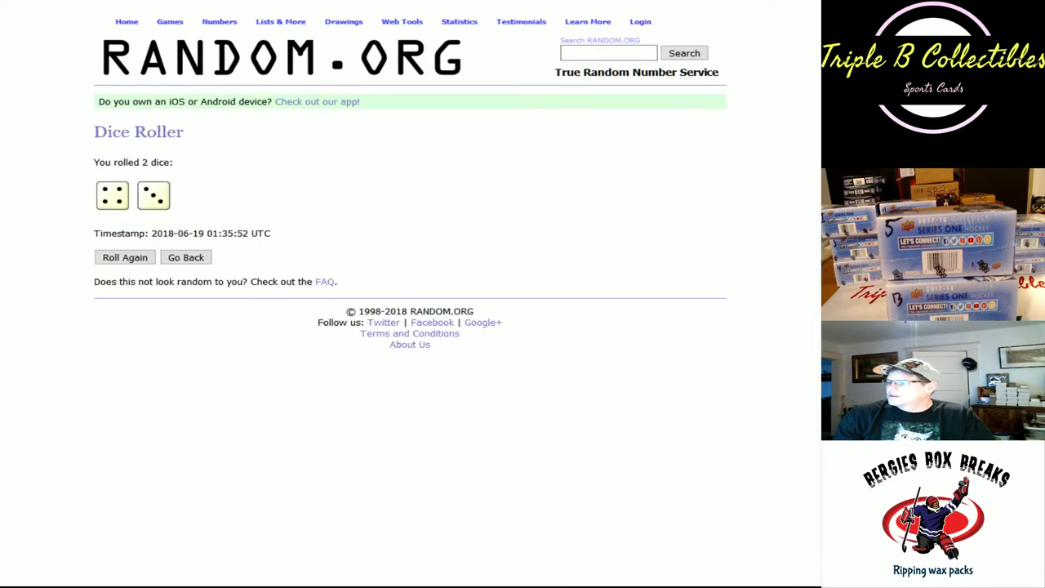
key(ctrl+Tab)
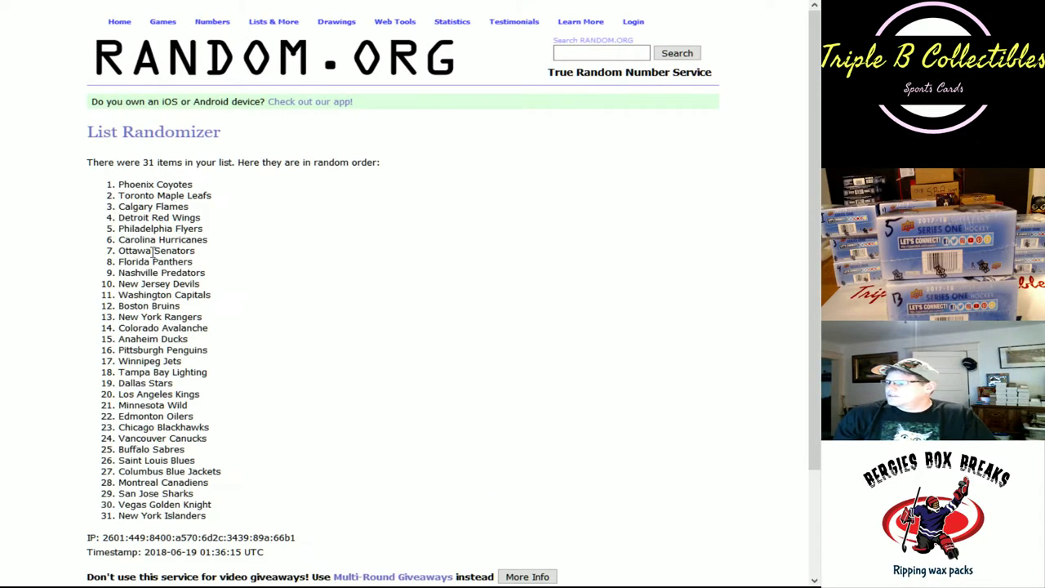
Step: Randomize the NHL team list five more times to complete seven rounds
scroll(152, 251, down, 3)
click(110, 502)
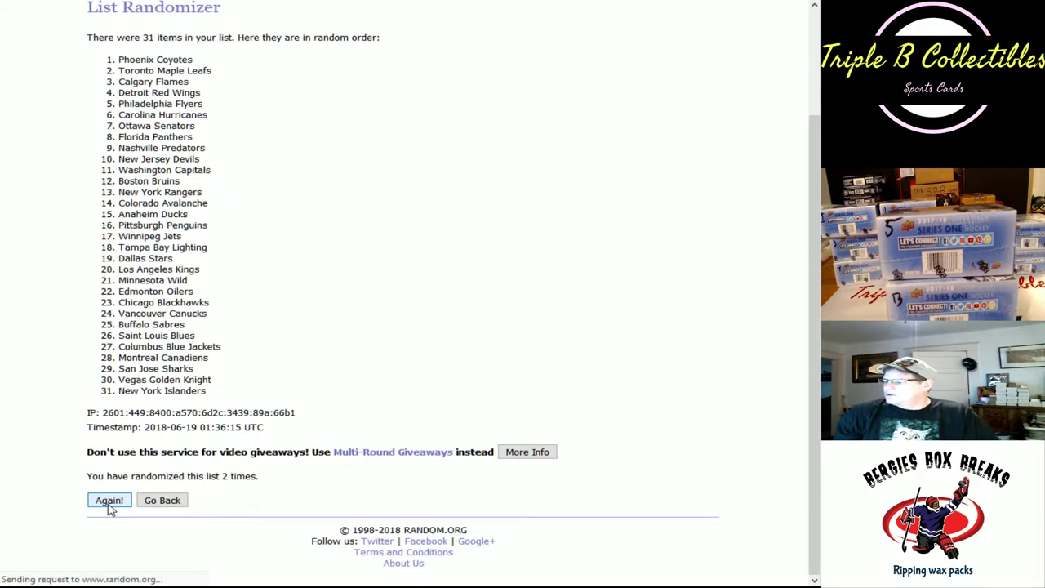
scroll(110, 503, down, 3)
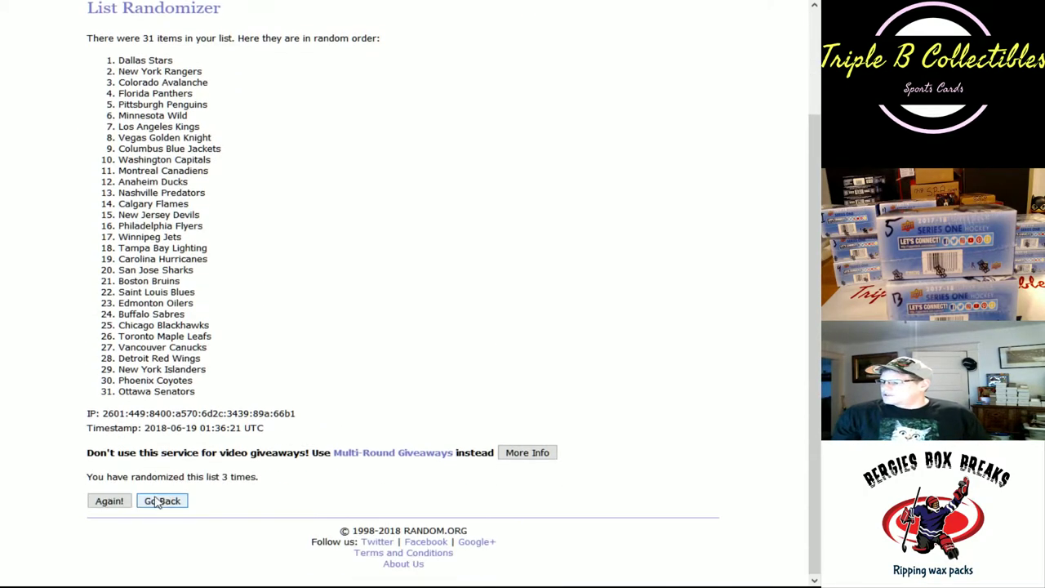
click(109, 500)
scroll(109, 500, down, 3)
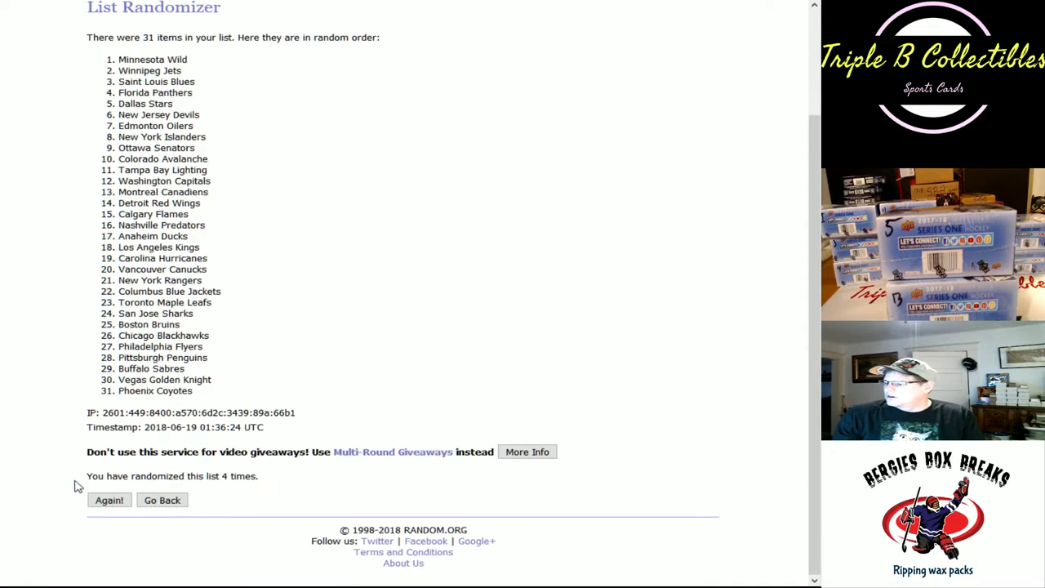
click(91, 498)
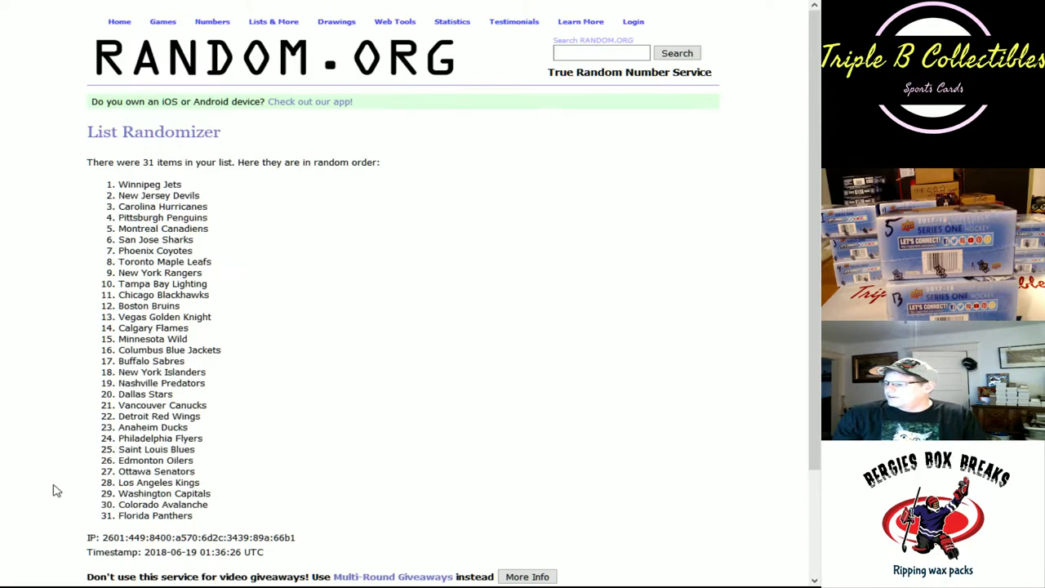
scroll(53, 489, down, 3)
click(101, 503)
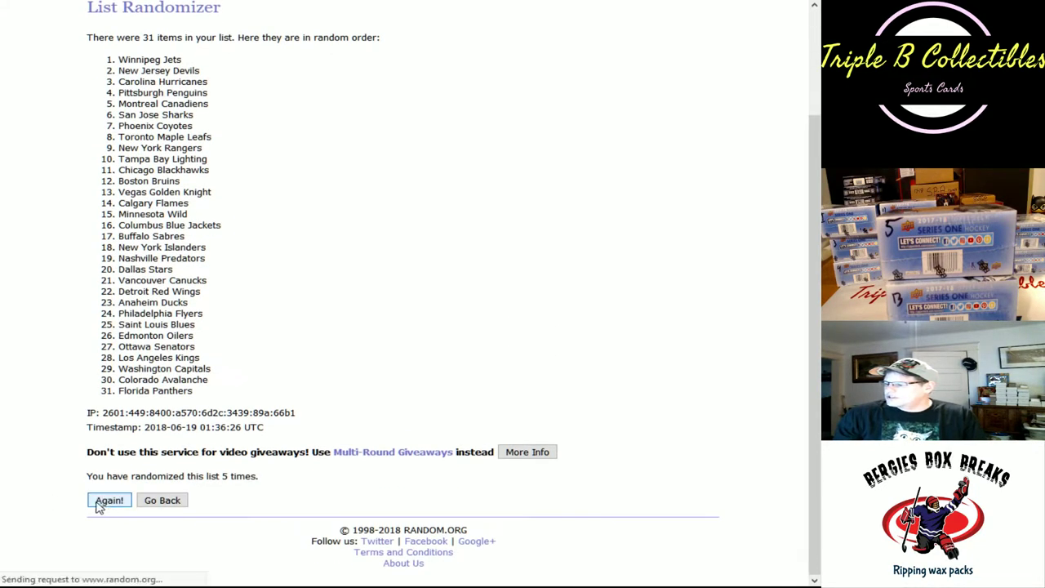
scroll(112, 344, down, 3)
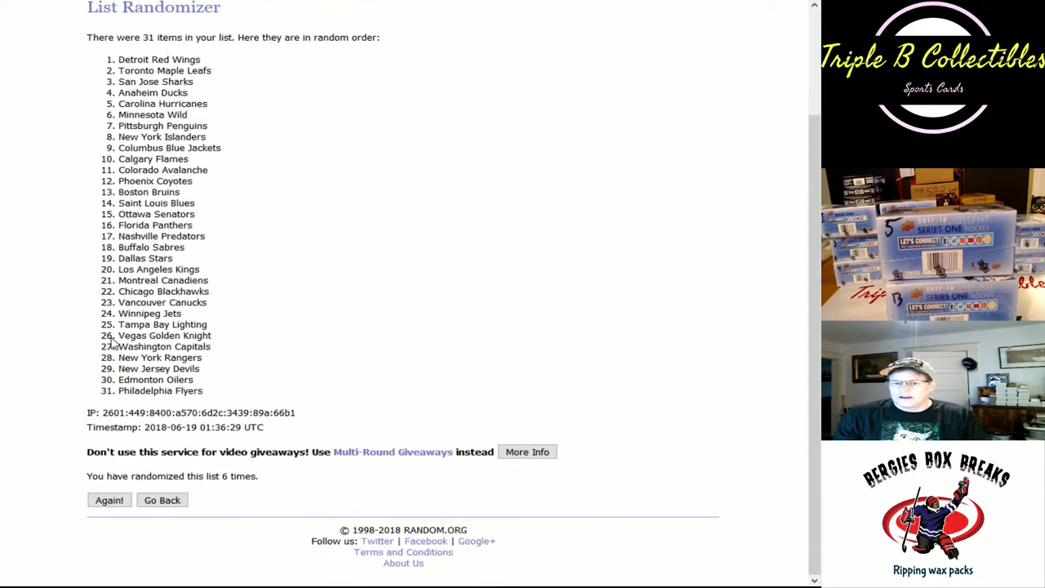
click(109, 503)
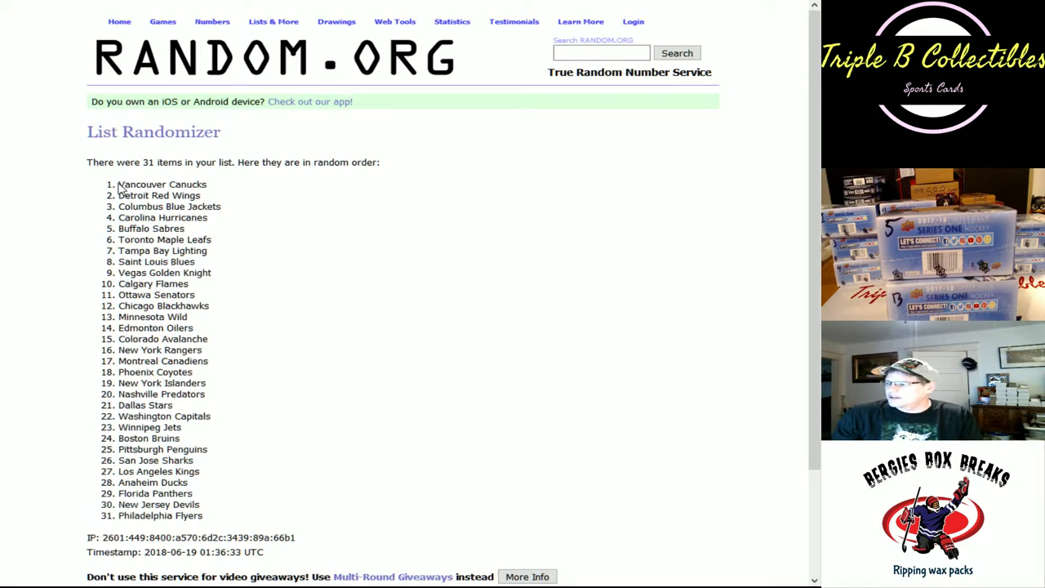
Step: Copy the full shuffled team list into the 17-18 UDSeries 1 #3 3box RT spreadsheet, starting at cell D2
drag(119, 184, 217, 529)
key(ctrl+c)
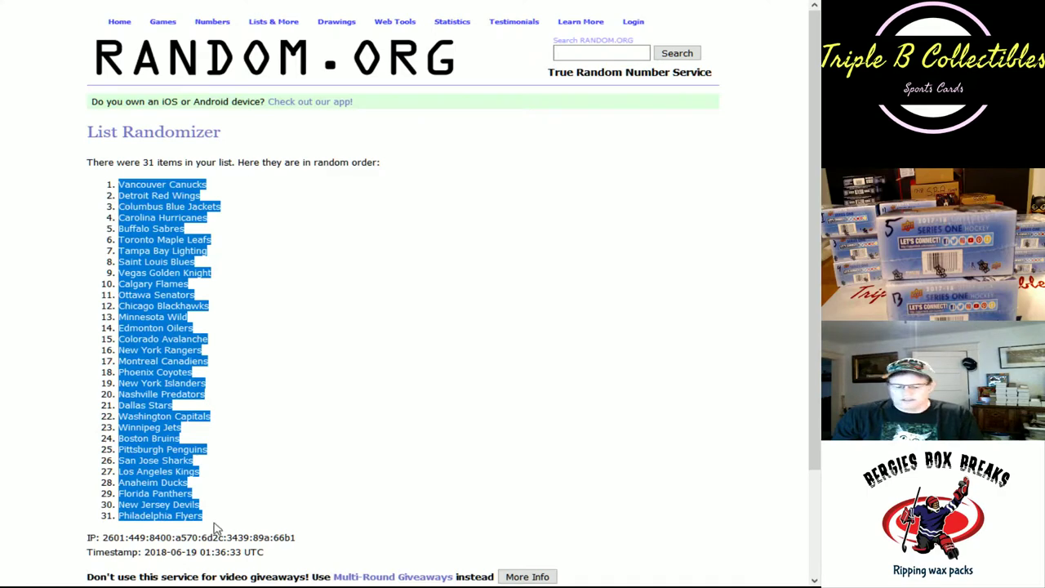
click(498, 2)
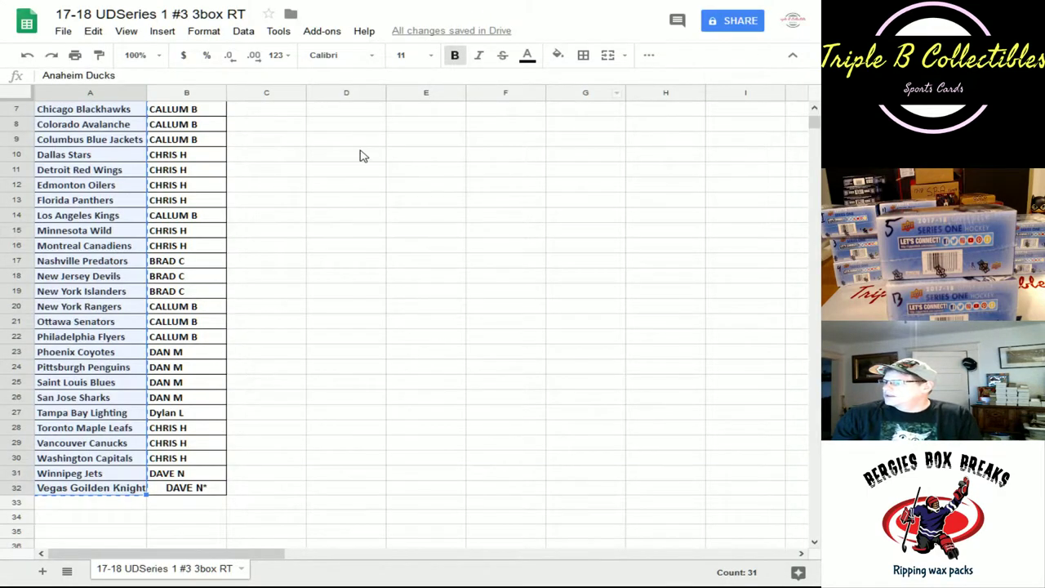
scroll(362, 156, up, 3)
click(347, 127)
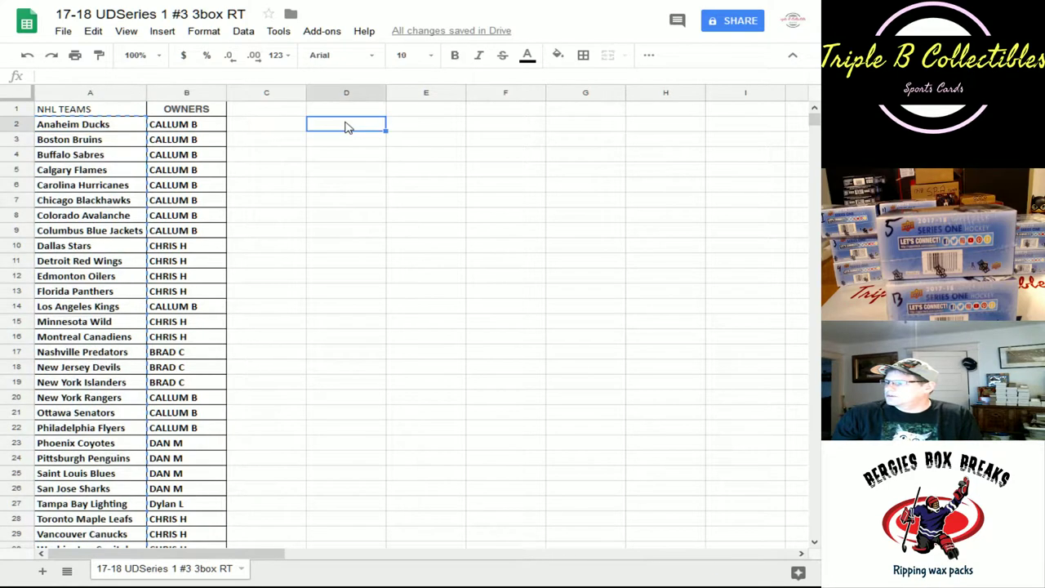
key(ctrl+v)
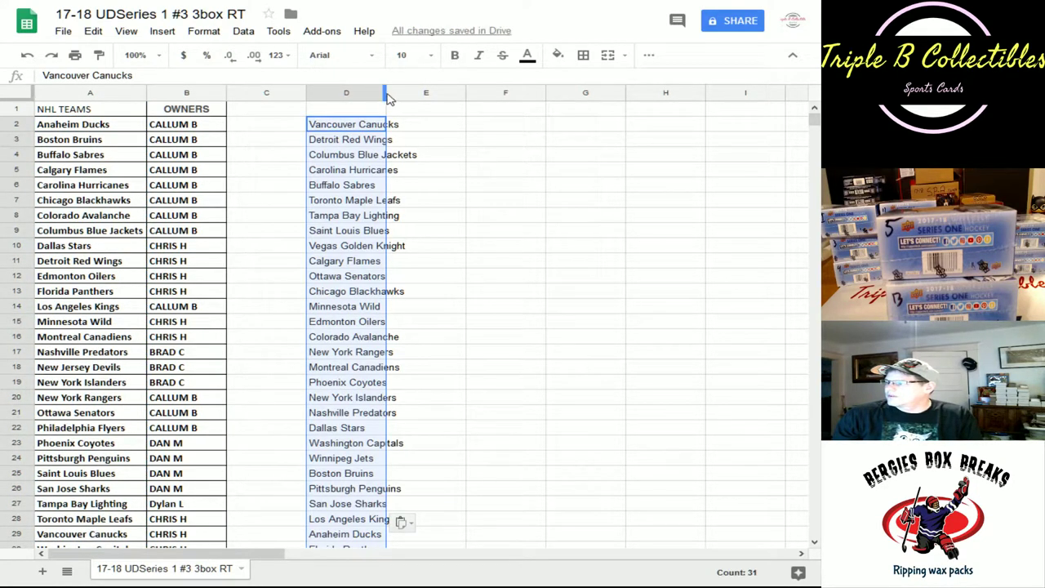
Step: Copy the owner names in B2:B32 and paste them into the List Randomizer's entry form
click(200, 126)
scroll(194, 245, down, 2)
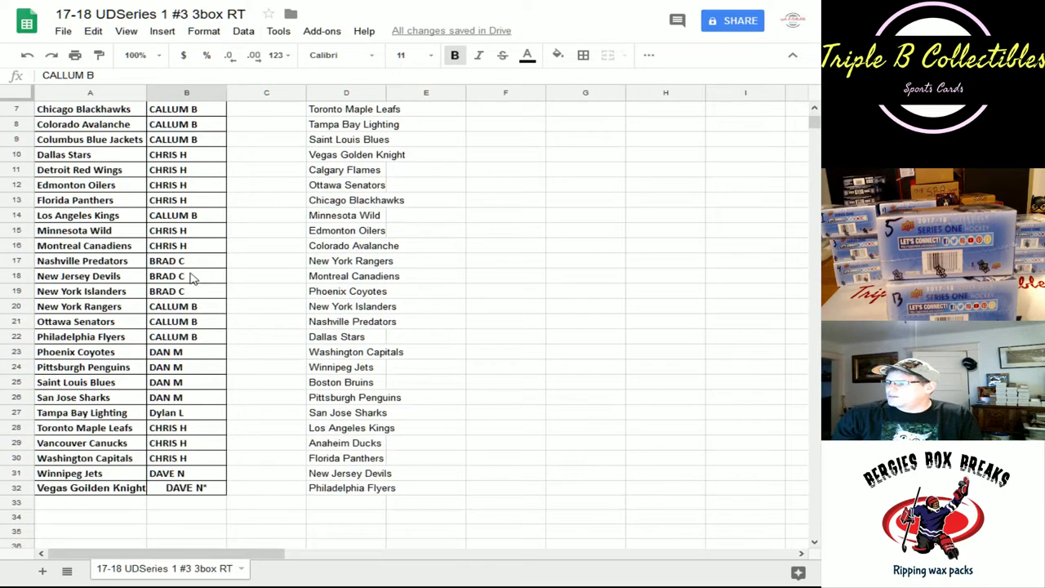
shift+click(178, 490)
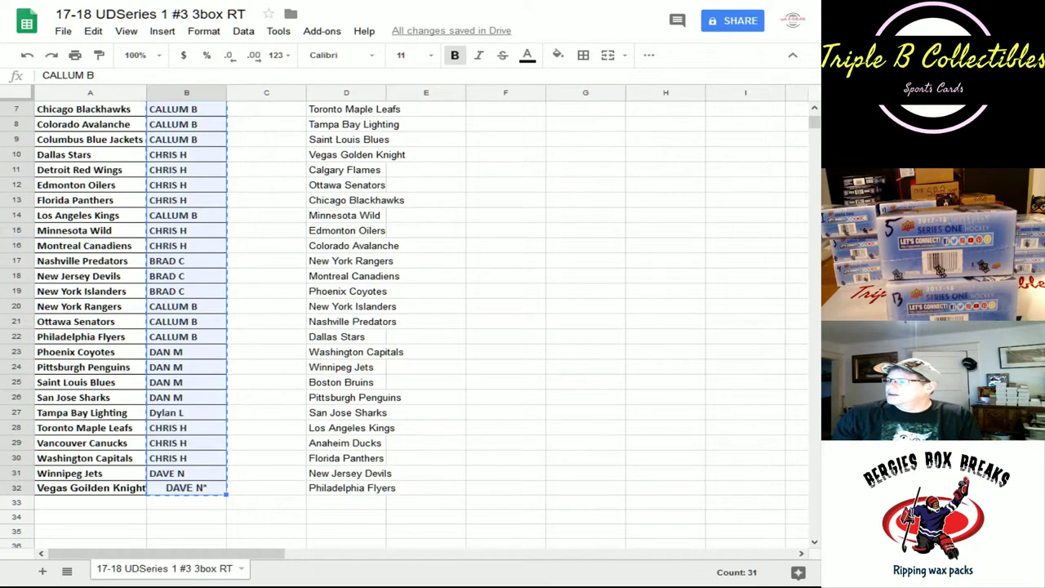
key(ctrl+Tab)
key(ctrl+v)
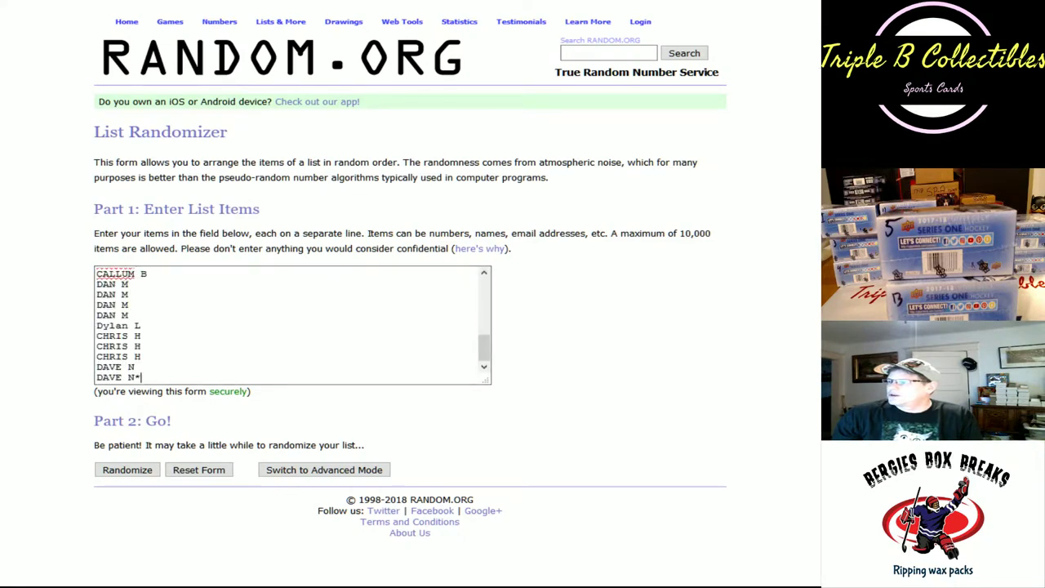
Step: Open a fresh Dice Roller form on RANDOM.ORG and roll 2 virtual dice
key(ctrl+Tab)
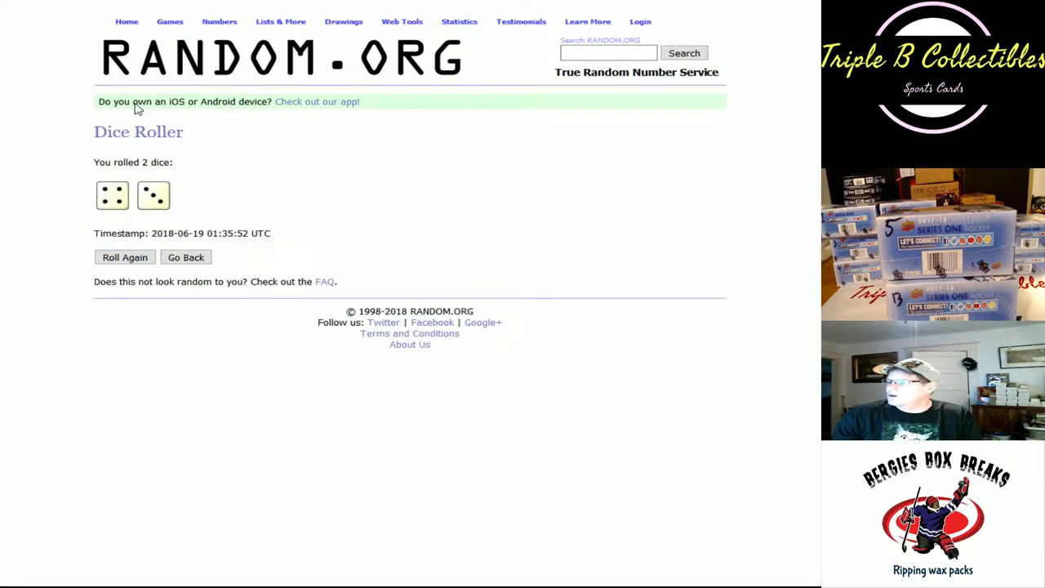
mouse_move(173, 25)
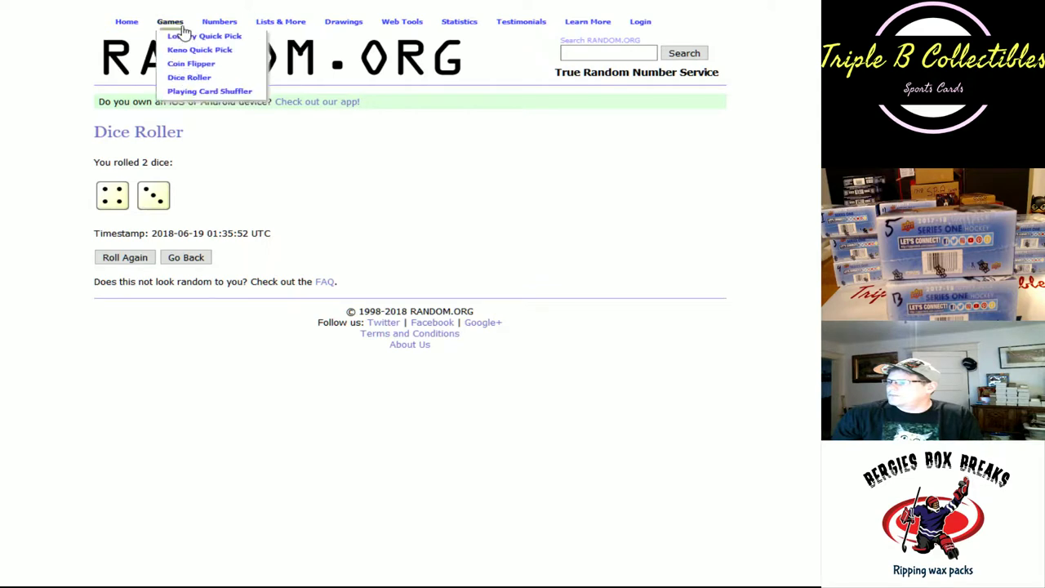
click(177, 79)
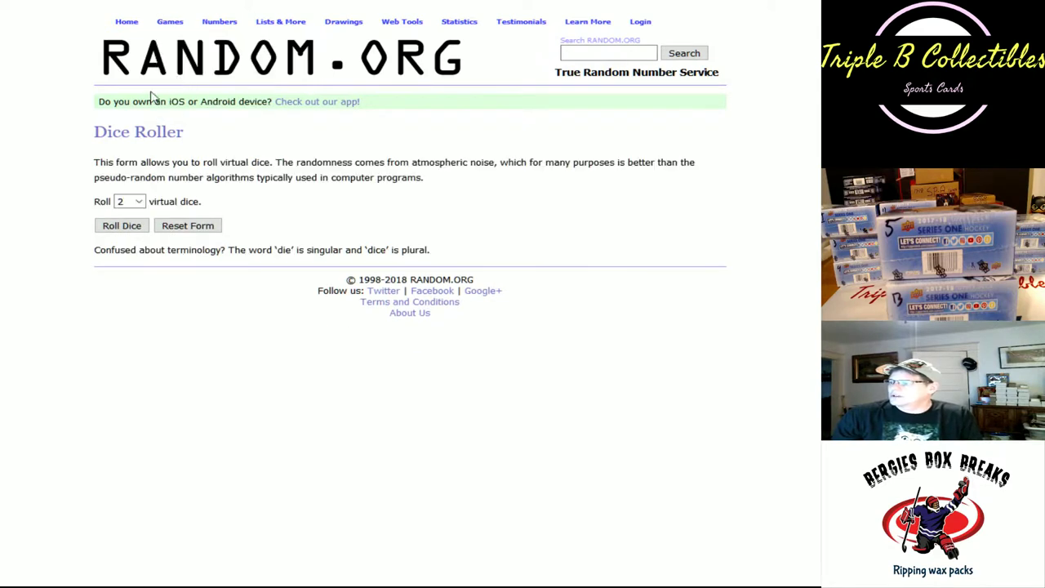
click(119, 228)
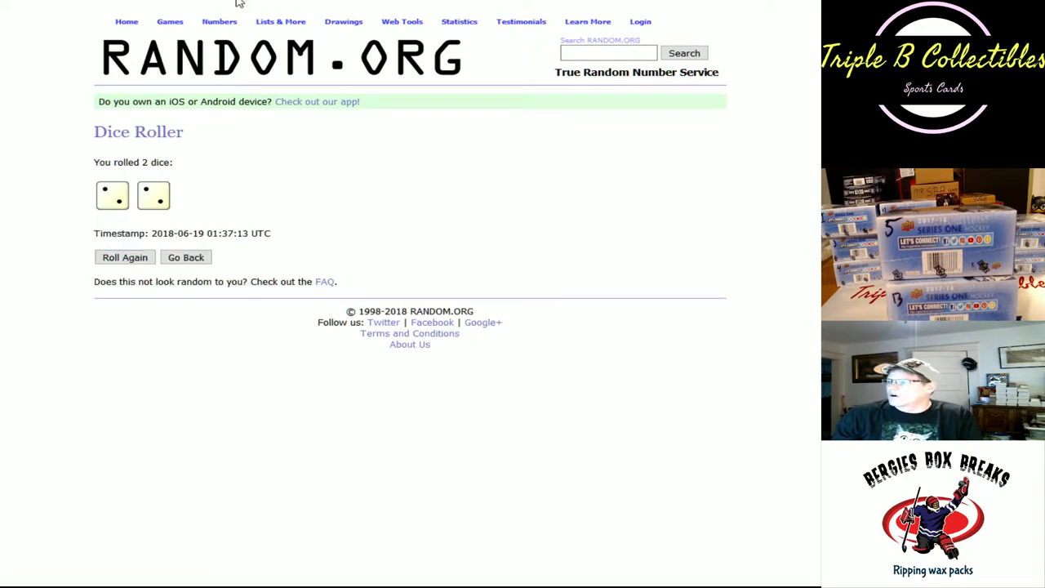
Step: Randomize the owner list once, look over the order, and recheck the dice roll
click(280, 1)
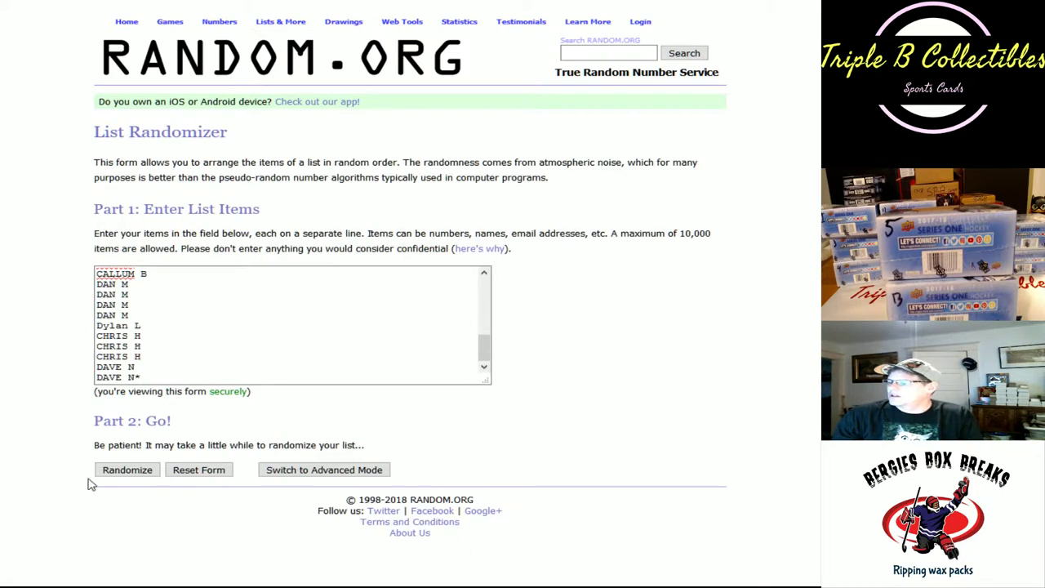
click(131, 478)
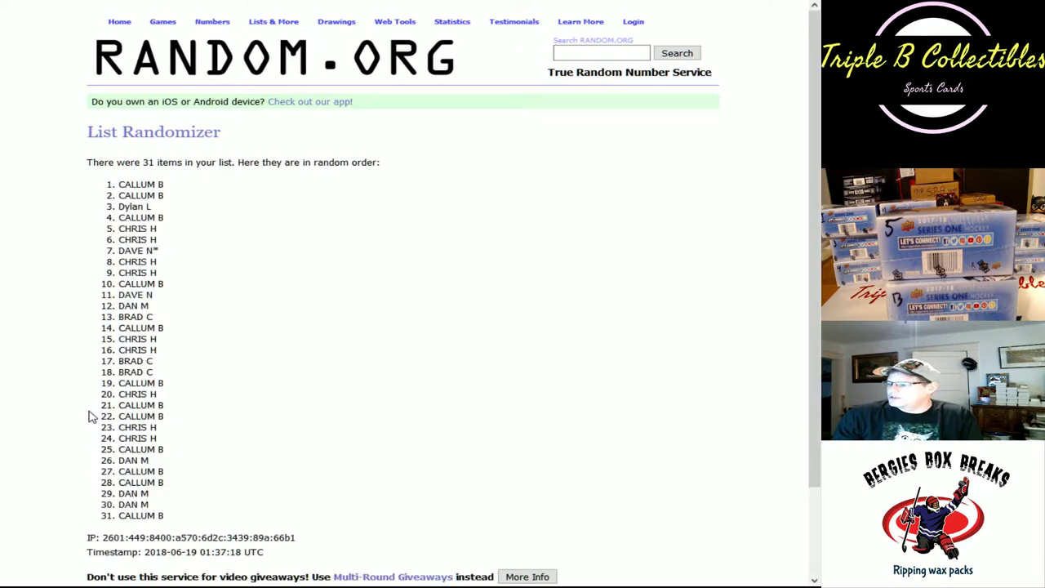
scroll(147, 263, down, 2)
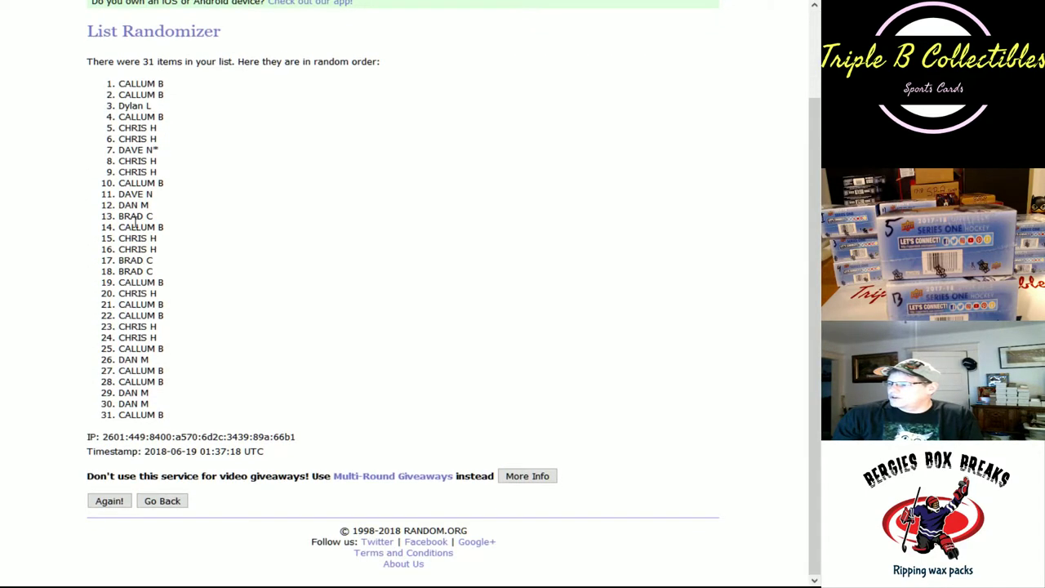
scroll(134, 220, up, 2)
scroll(133, 208, down, 2)
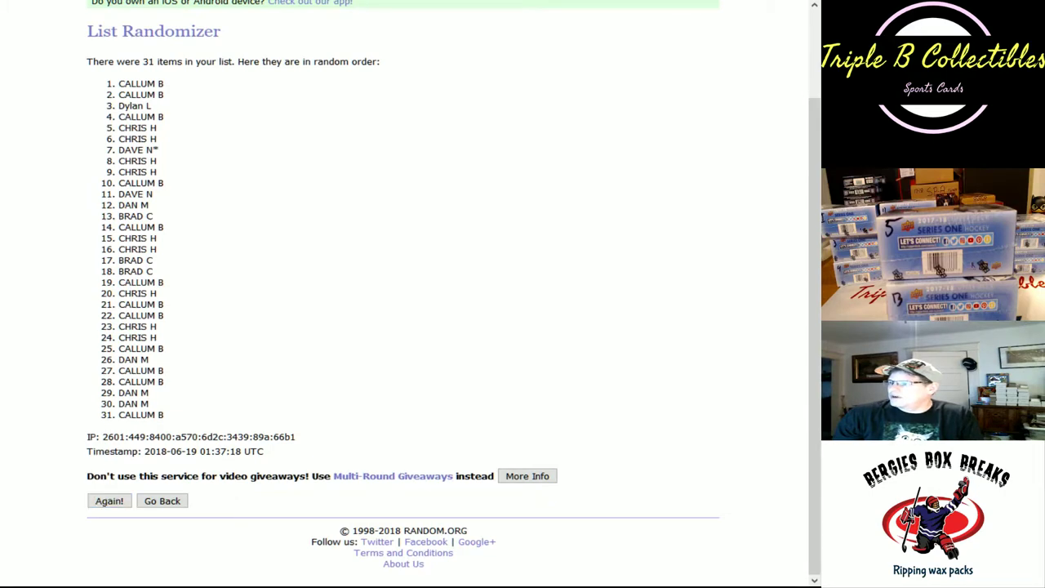
key(ctrl+Tab)
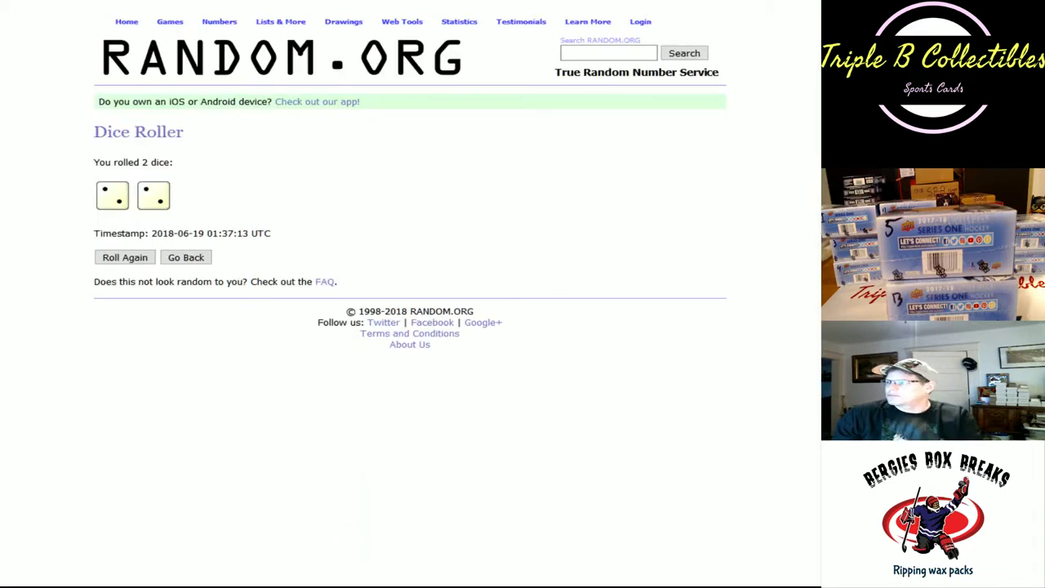
key(ctrl+Tab)
Step: Randomize the owner list three more times, for four randomizations in total
click(111, 501)
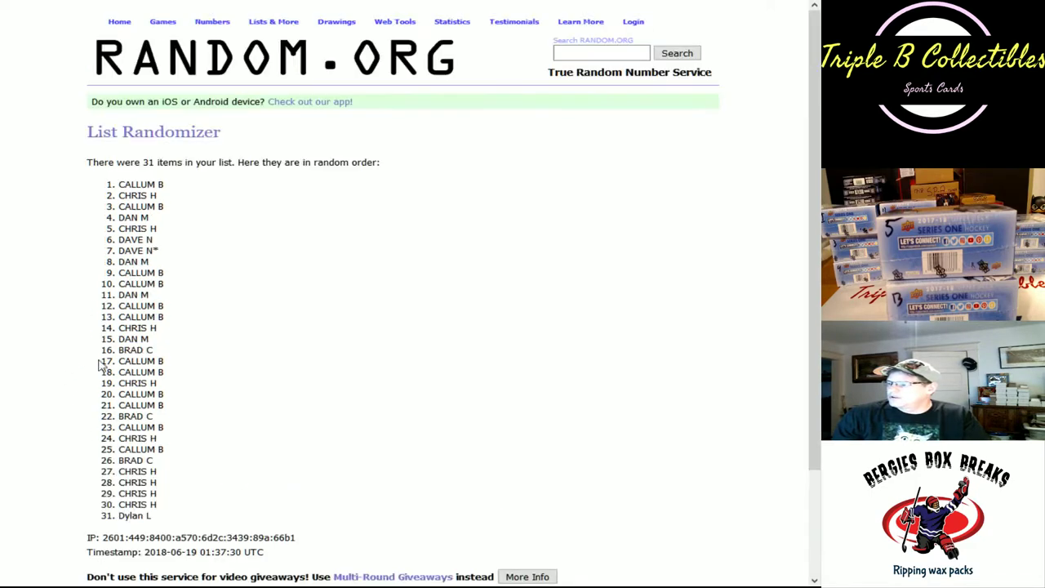
scroll(101, 361, down, 3)
click(108, 500)
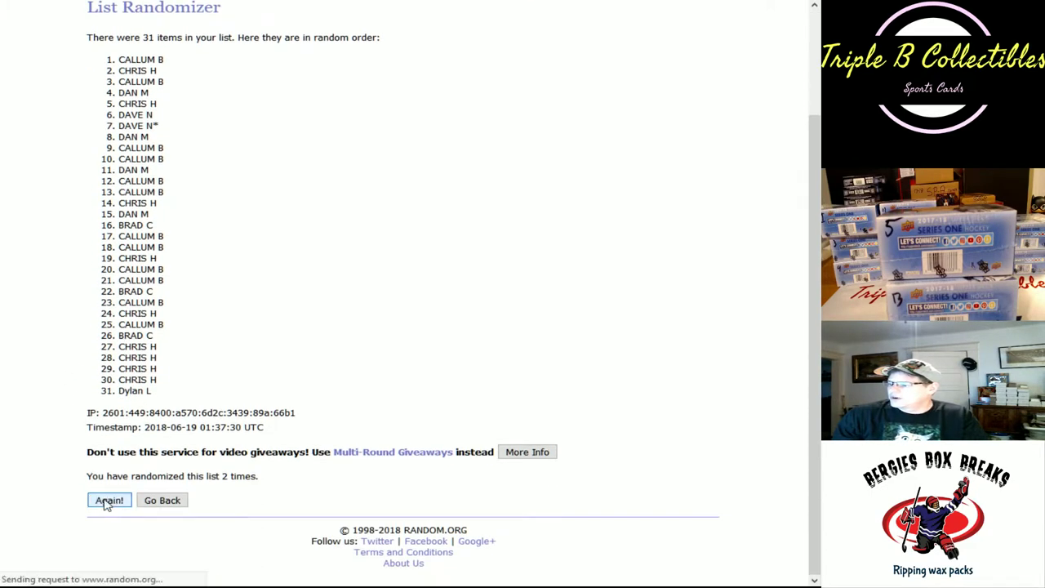
scroll(115, 303, down, 3)
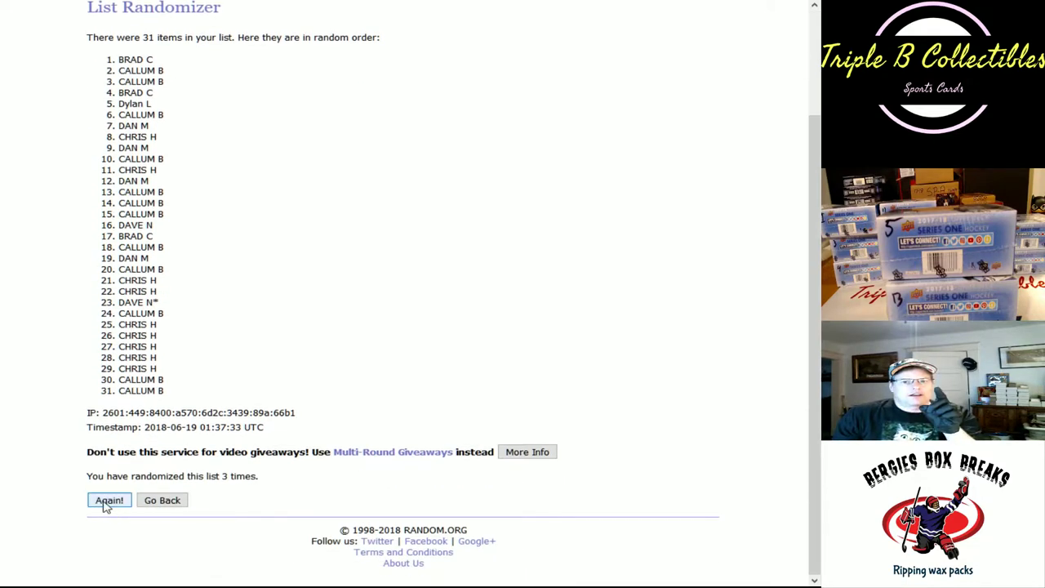
click(104, 504)
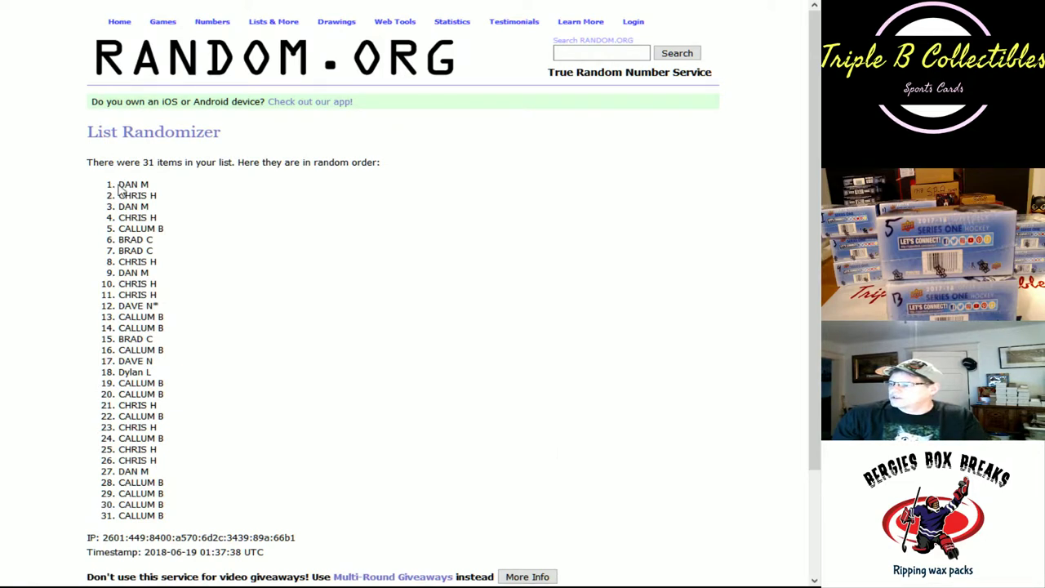
Step: Copy the full shuffled owner list into the 17-18 UDSeries 1 #3 3box RT spreadsheet, starting at cell E2
drag(120, 185, 175, 516)
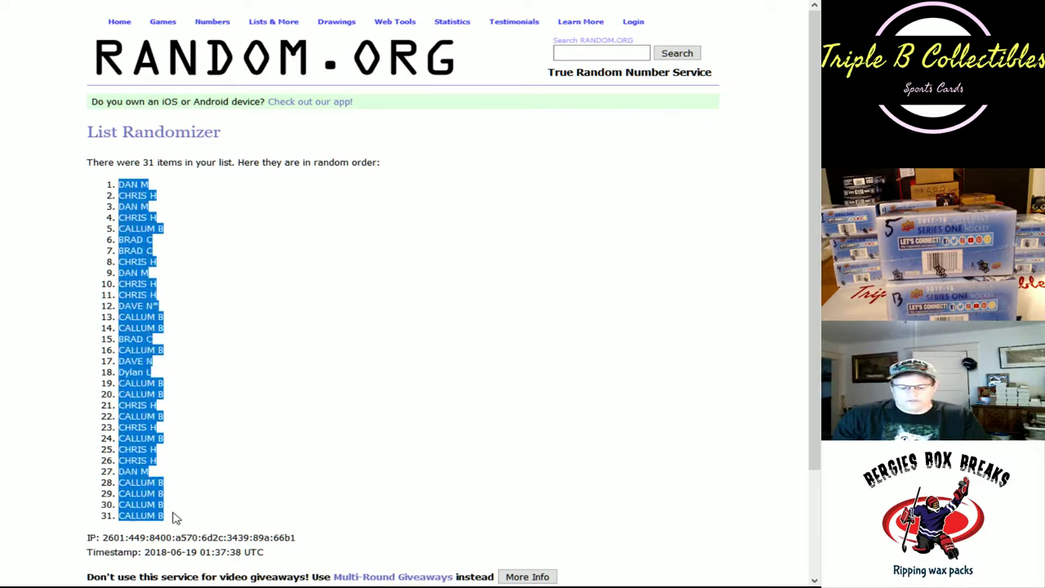
click(499, 1)
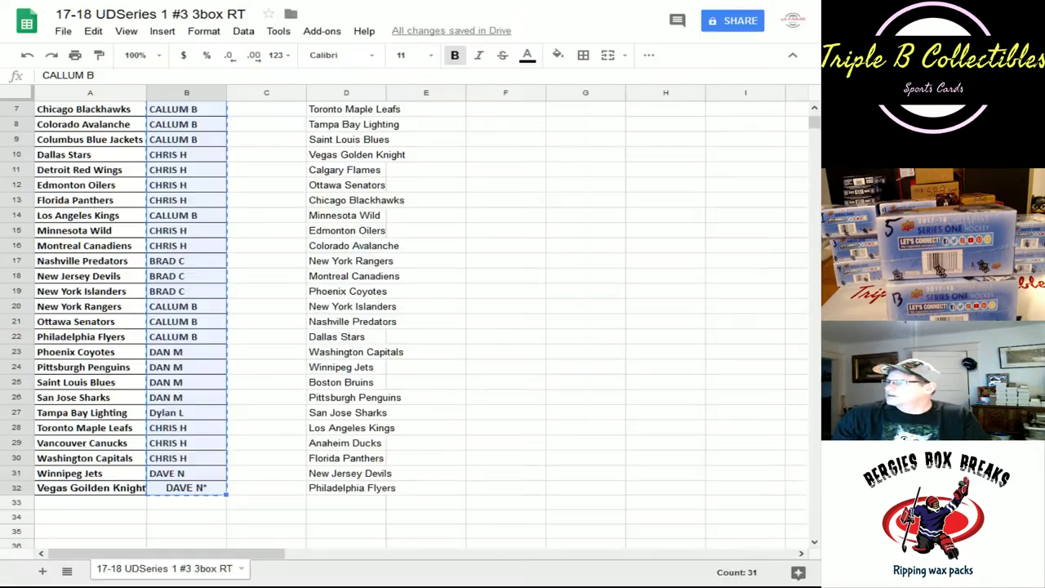
scroll(431, 110, up, 2)
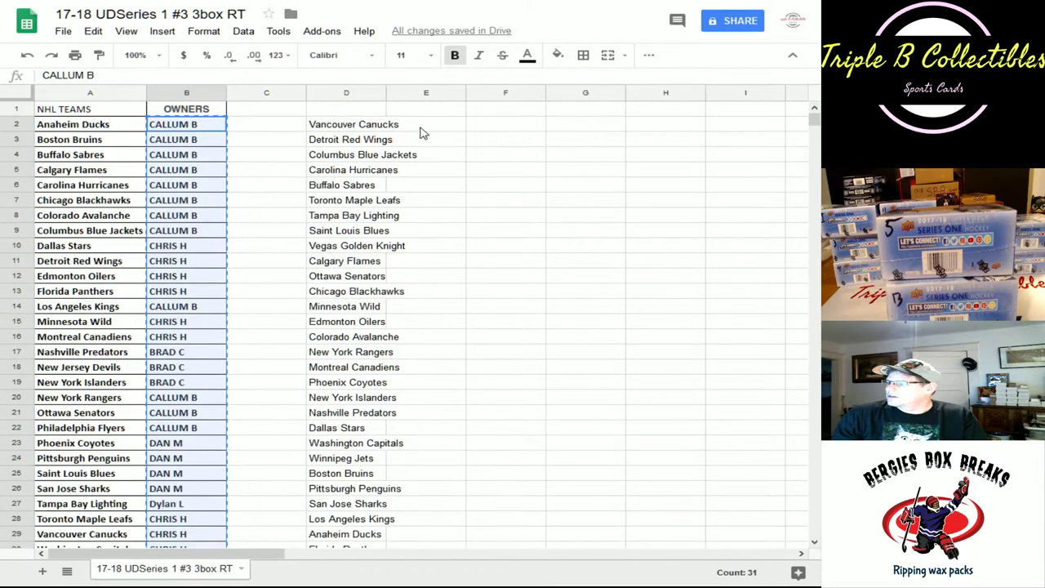
click(423, 131)
key(ctrl+v)
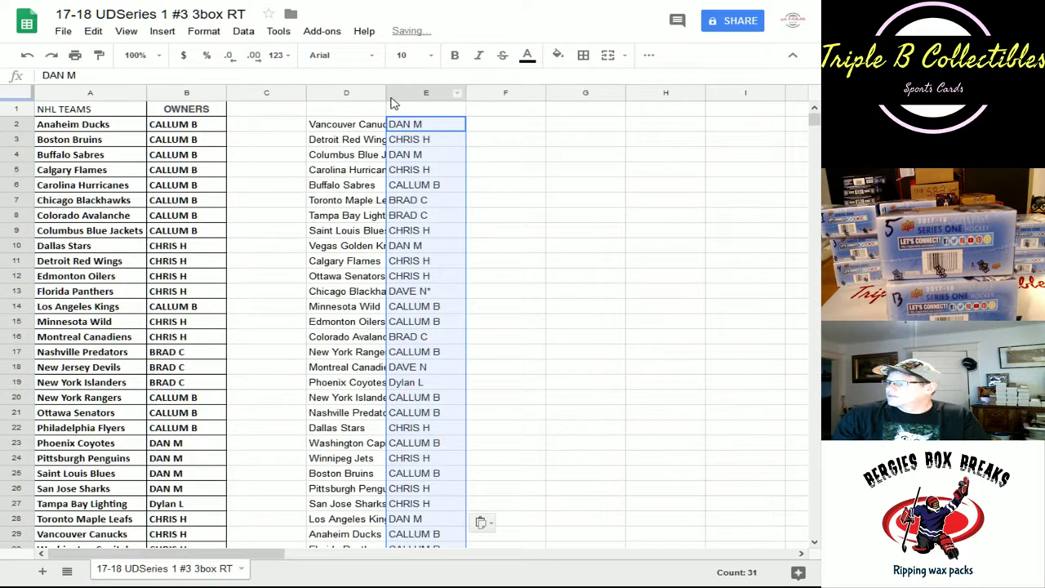
Step: Widen column D to fit the team names and make the team and owner pairings in D2:E32 bold
drag(386, 92, 420, 93)
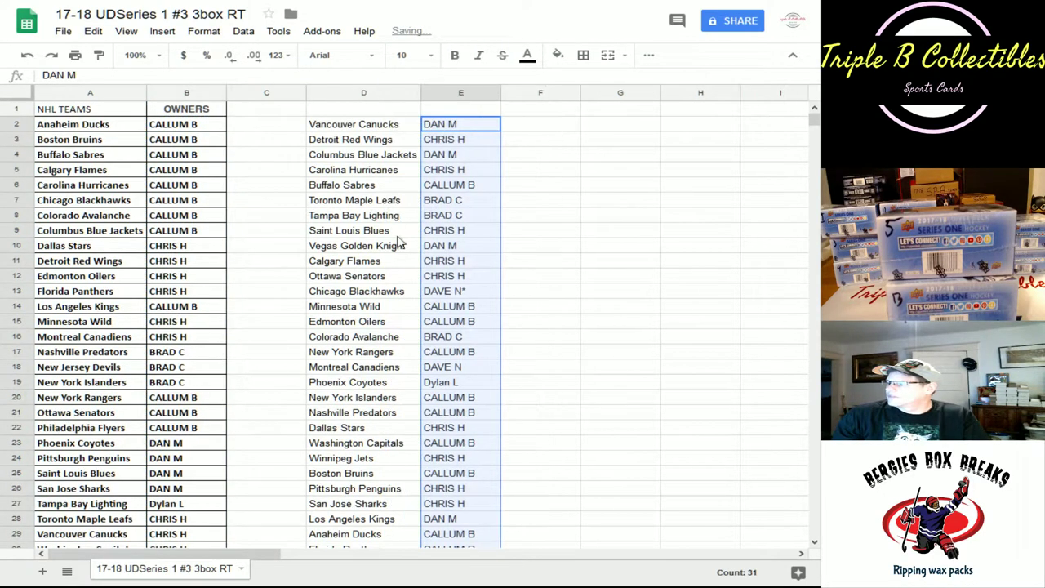
scroll(408, 270, down, 2)
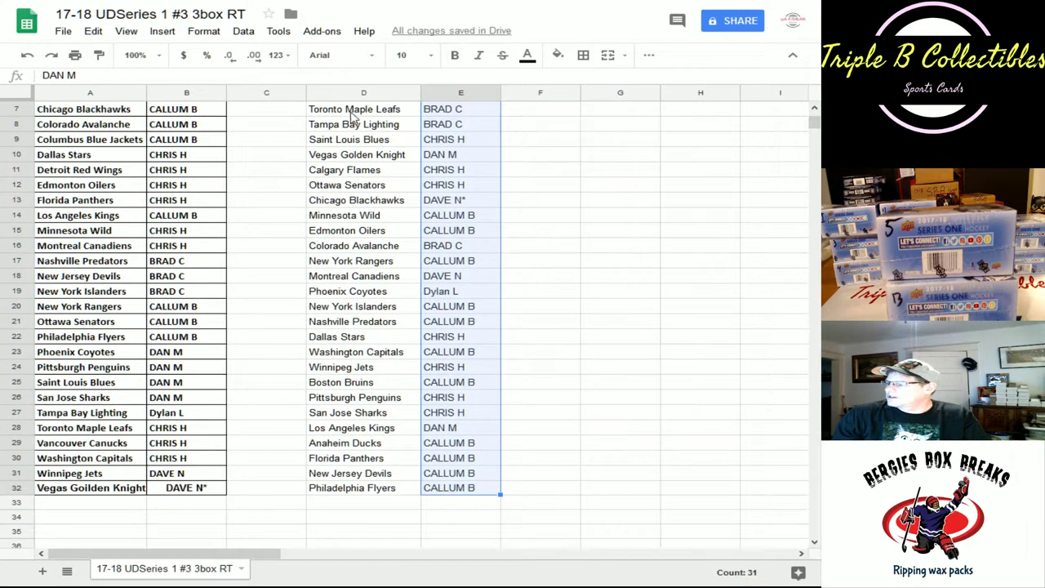
scroll(388, 163, up, 2)
click(392, 124)
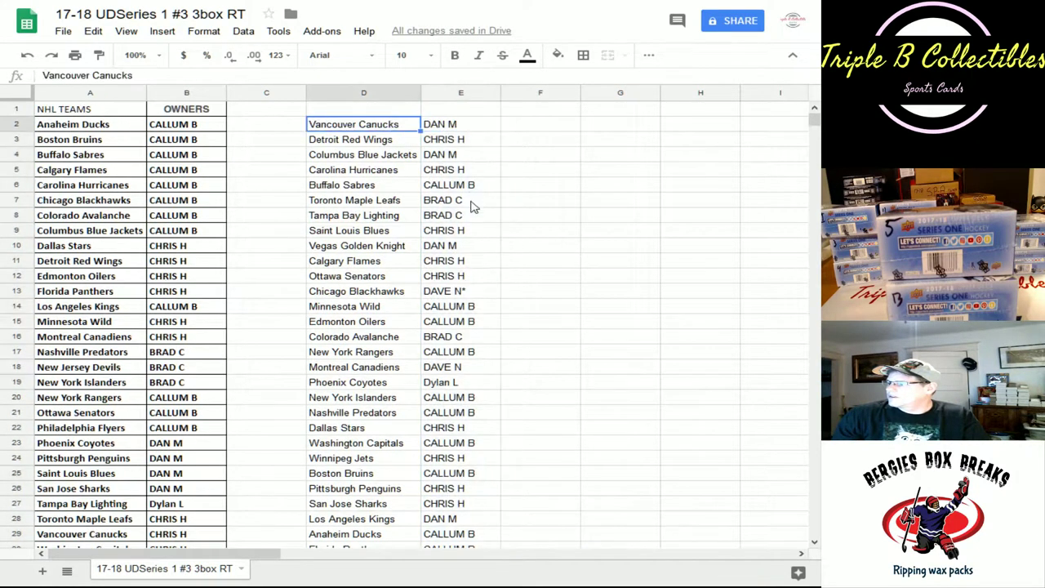
scroll(440, 343, down, 5)
shift+click(440, 338)
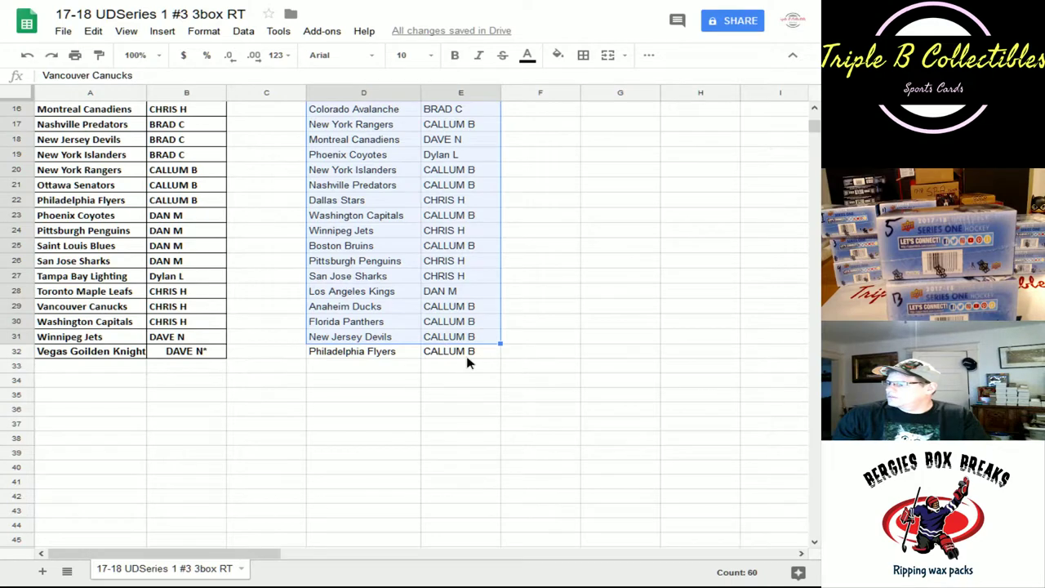
shift+click(463, 355)
click(455, 55)
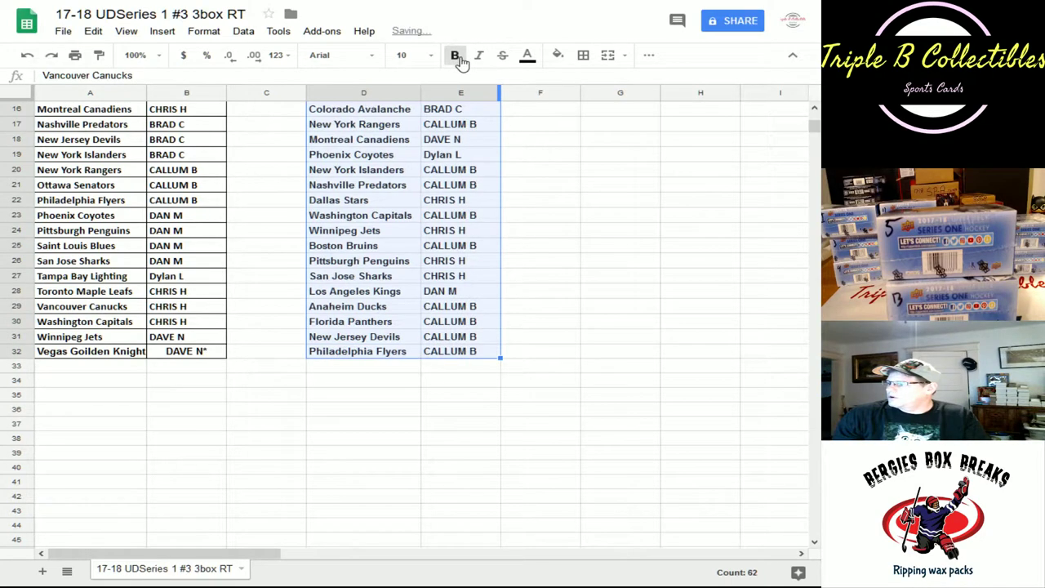
scroll(441, 144, up, 5)
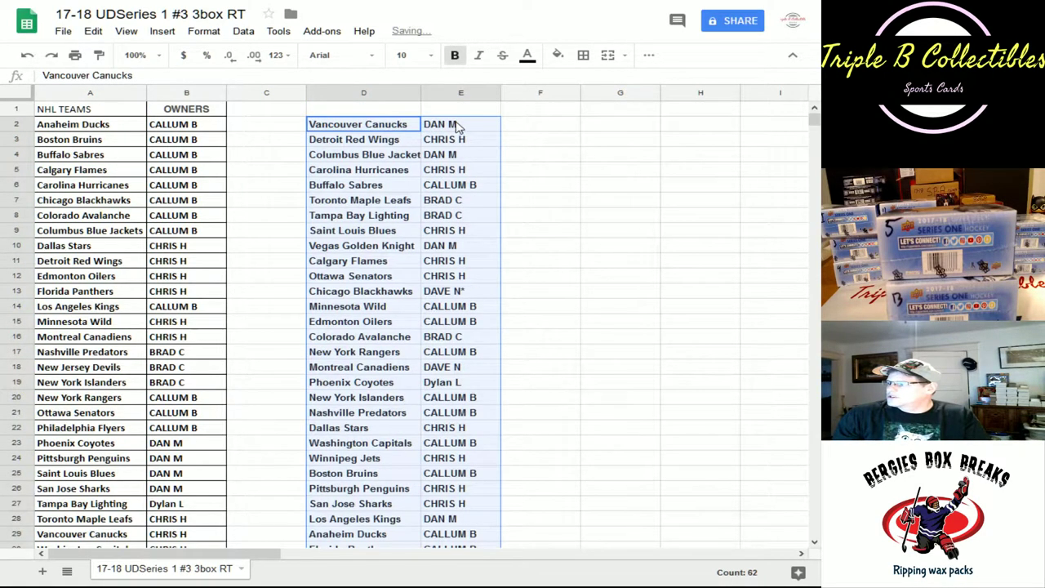
Step: Go through the randomized team and owner pairings one row at a time, from E2 down to E27
click(458, 126)
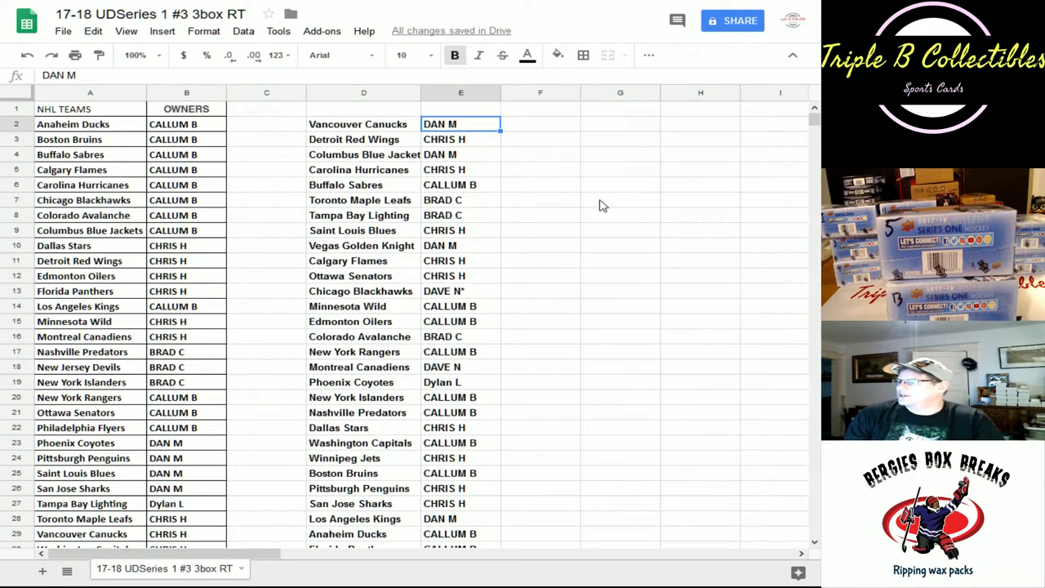
key(Down)
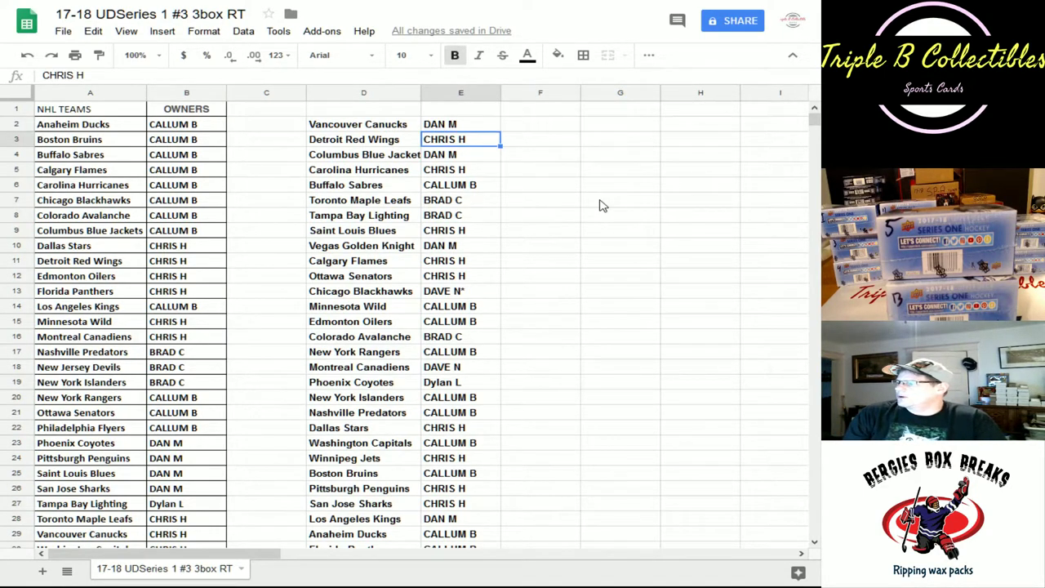
key(Down)
key(Down)
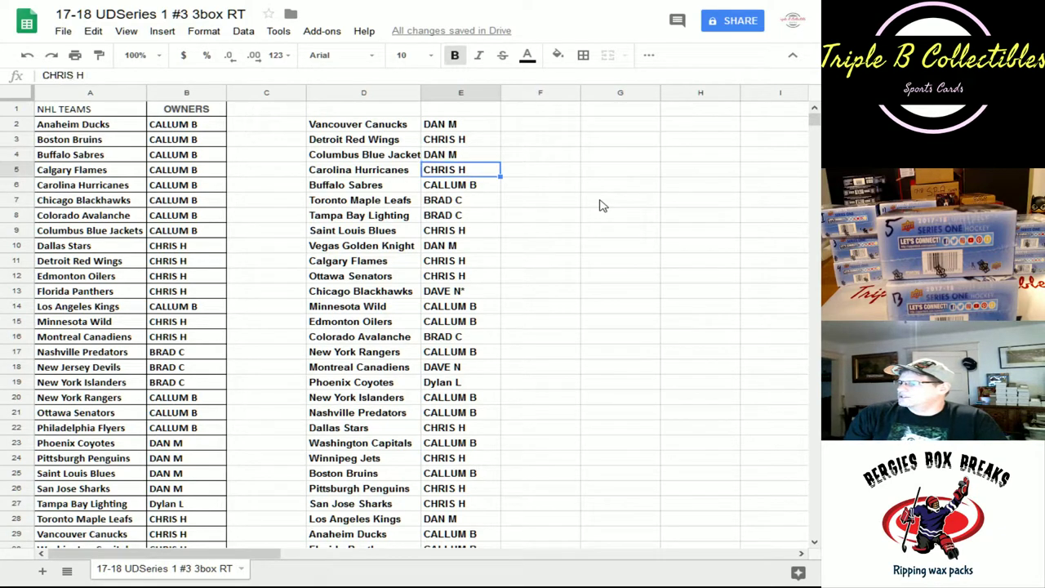
key(Down)
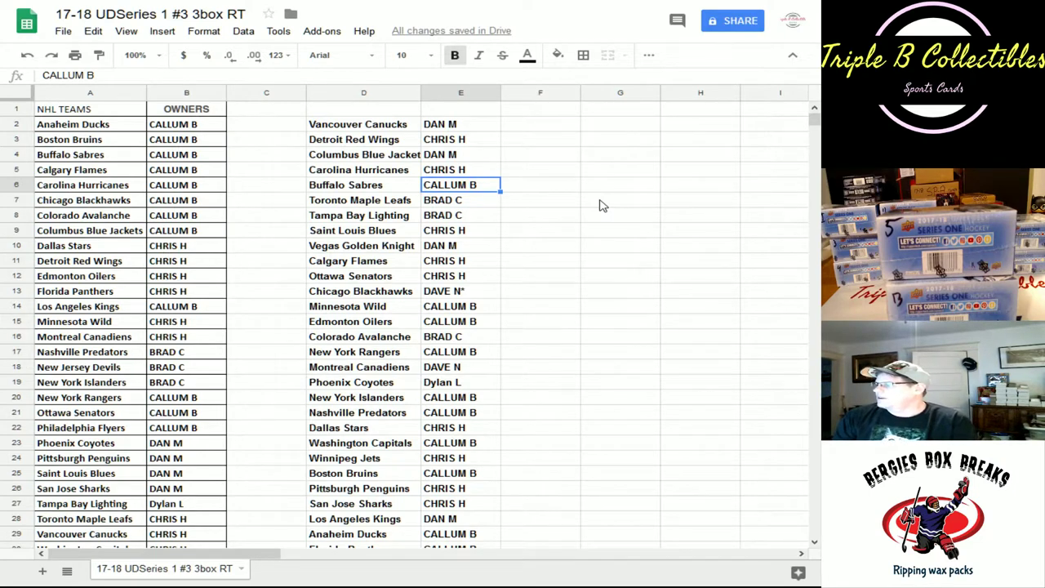
key(Down)
key(Down)
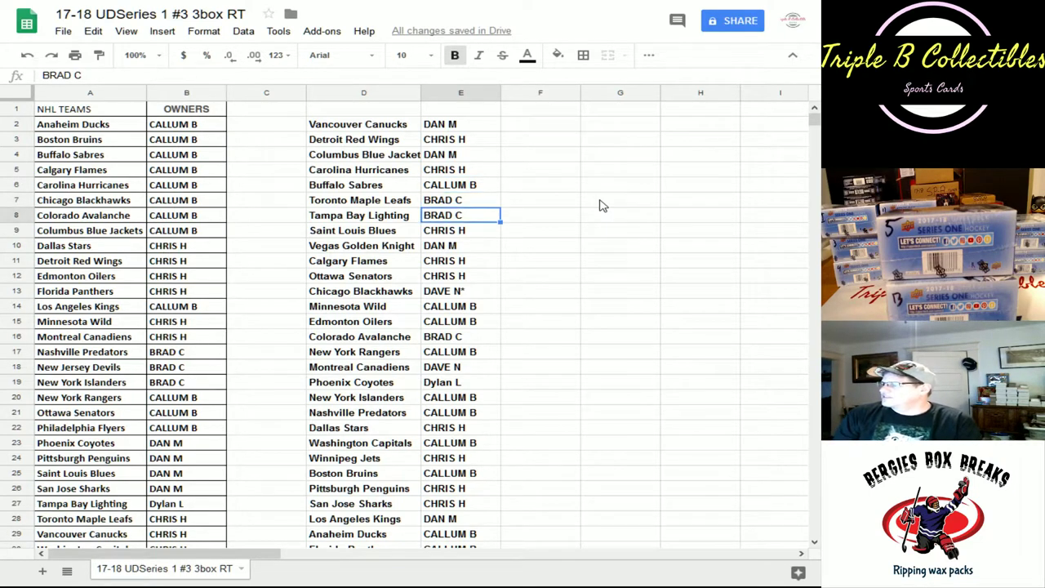
key(Down)
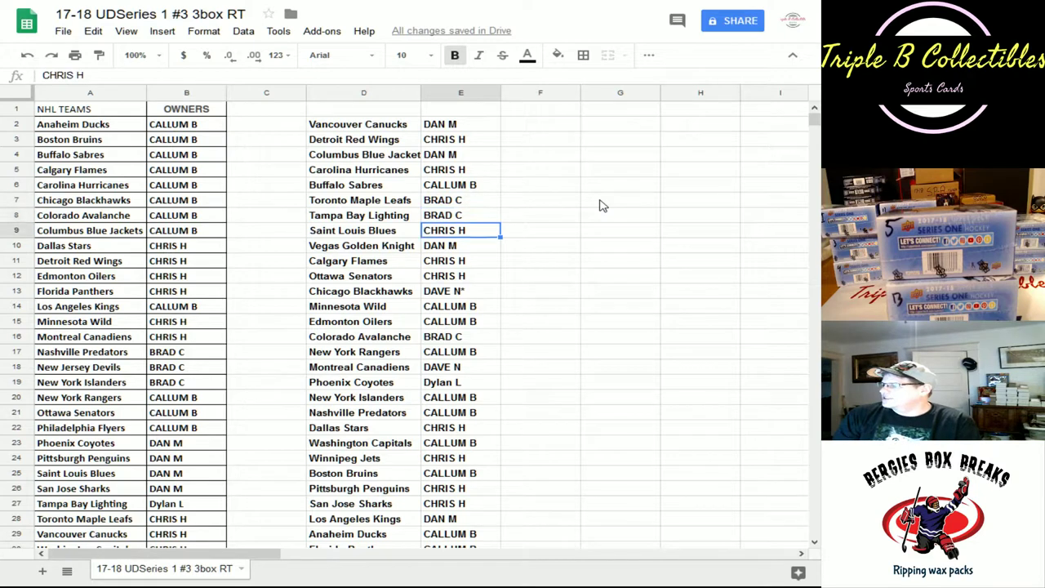
key(Down)
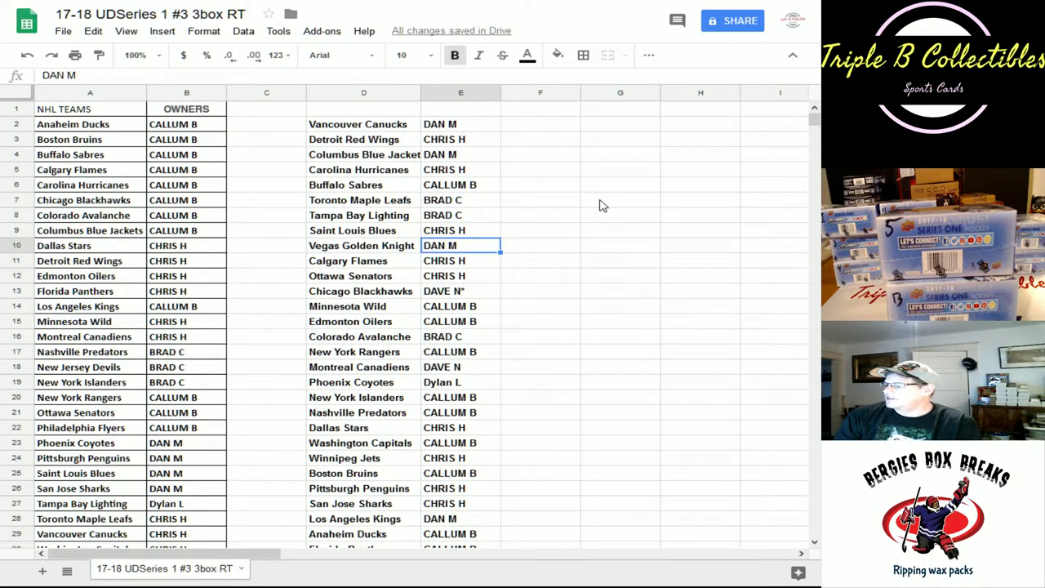
key(Down)
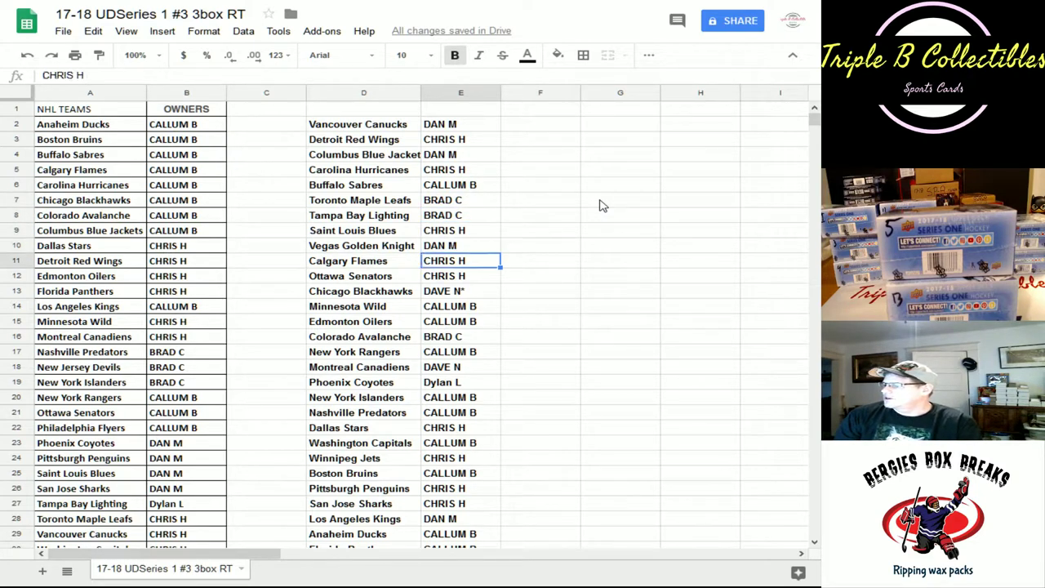
key(Down)
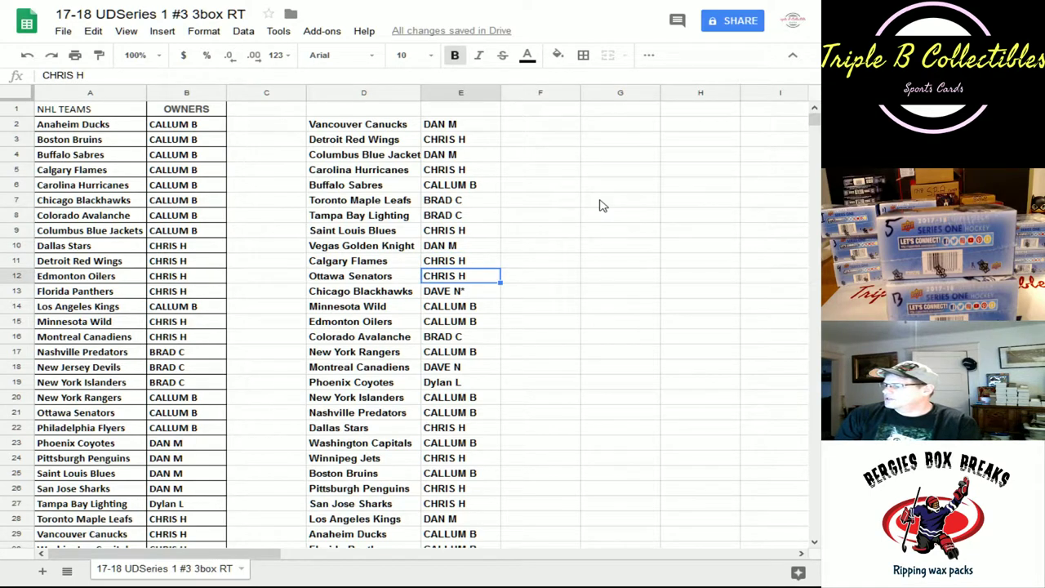
key(Down)
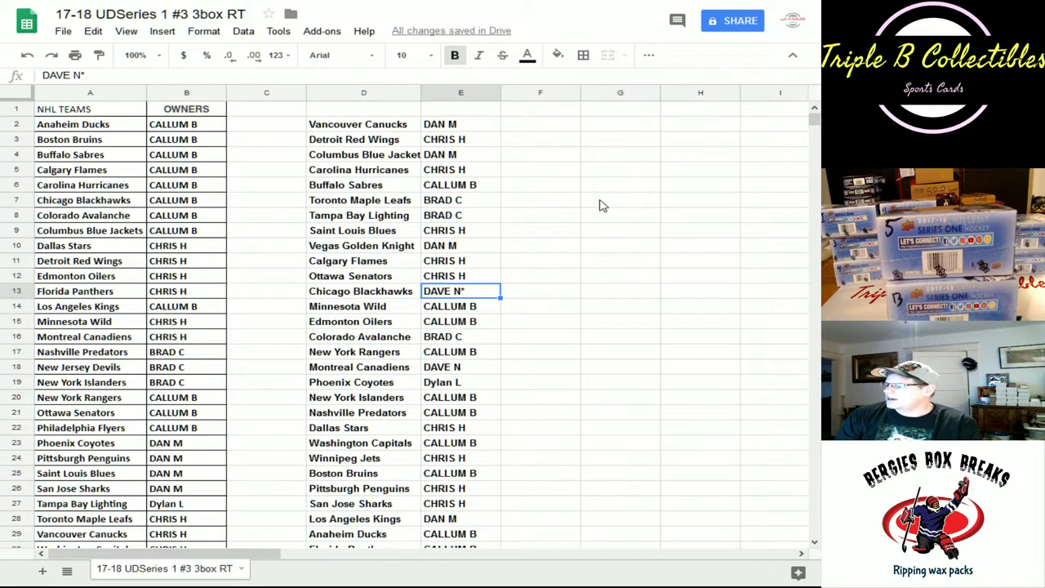
key(Down)
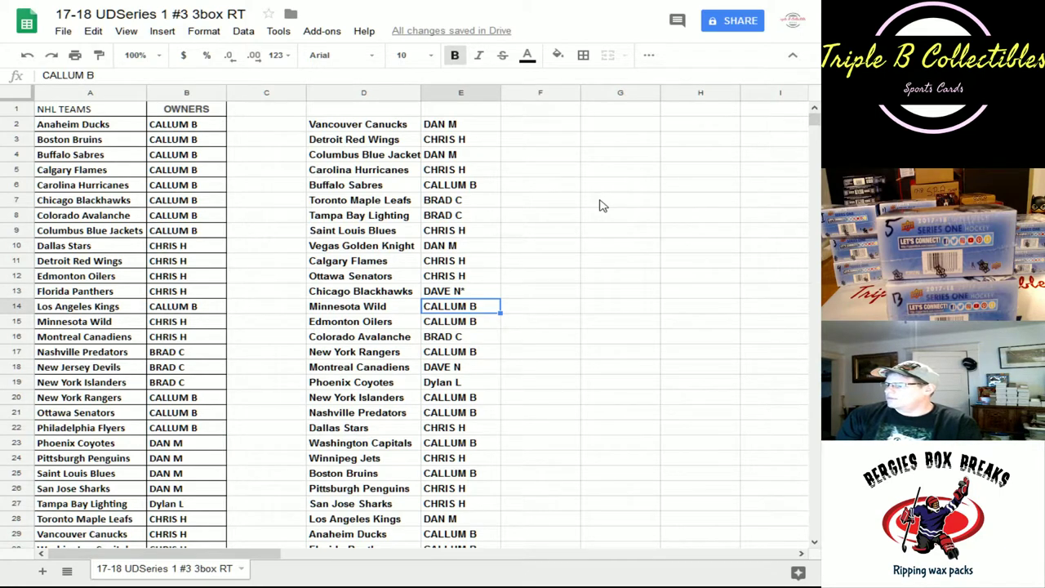
key(Down)
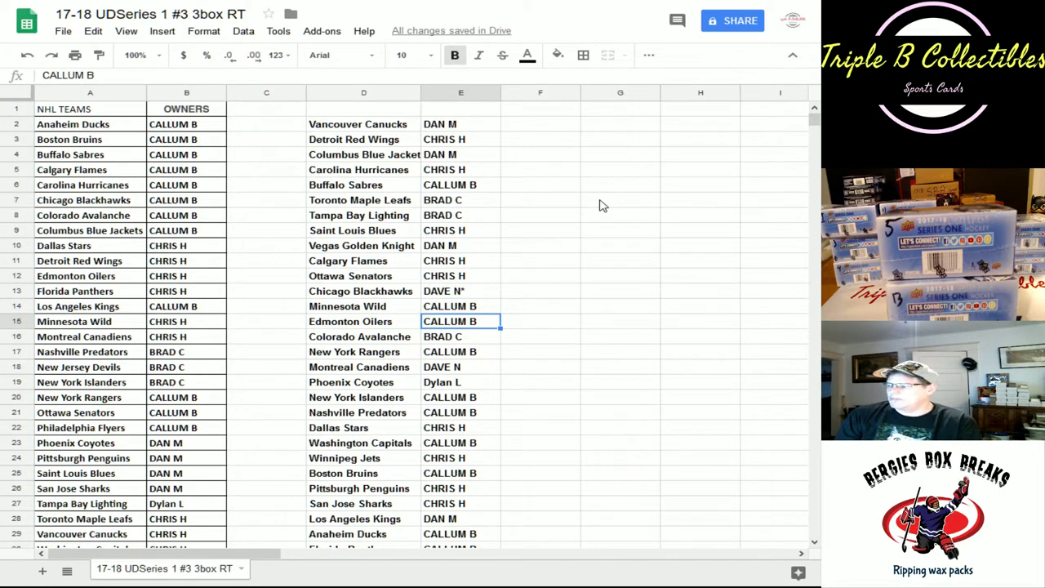
key(Down)
key(Down)
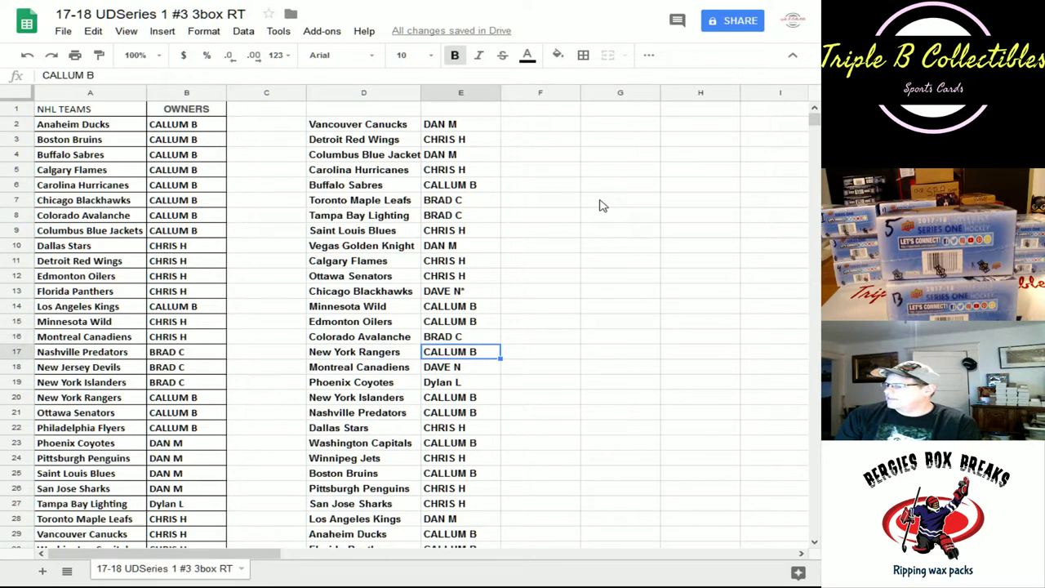
key(Down)
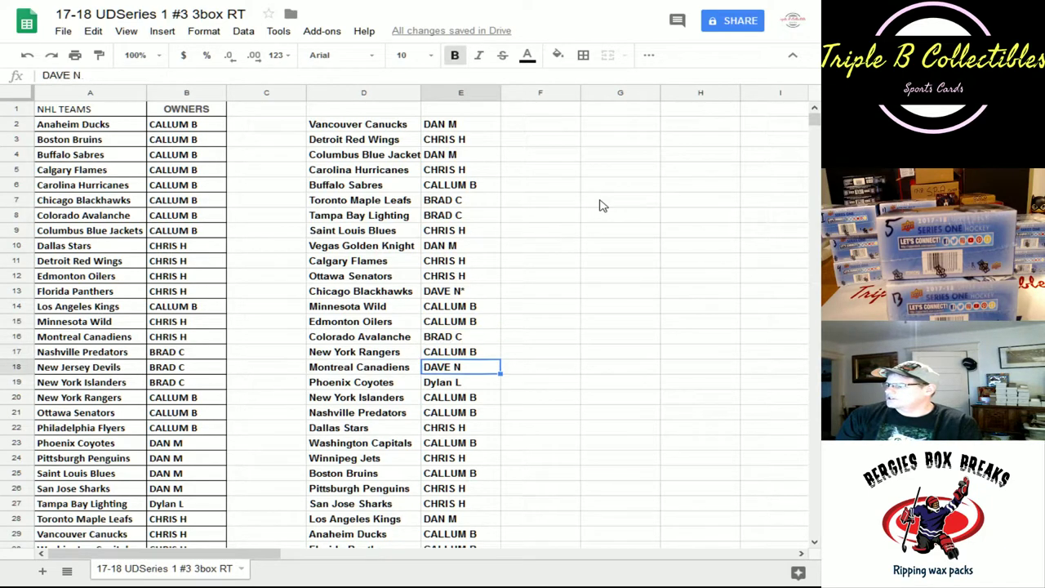
key(Down)
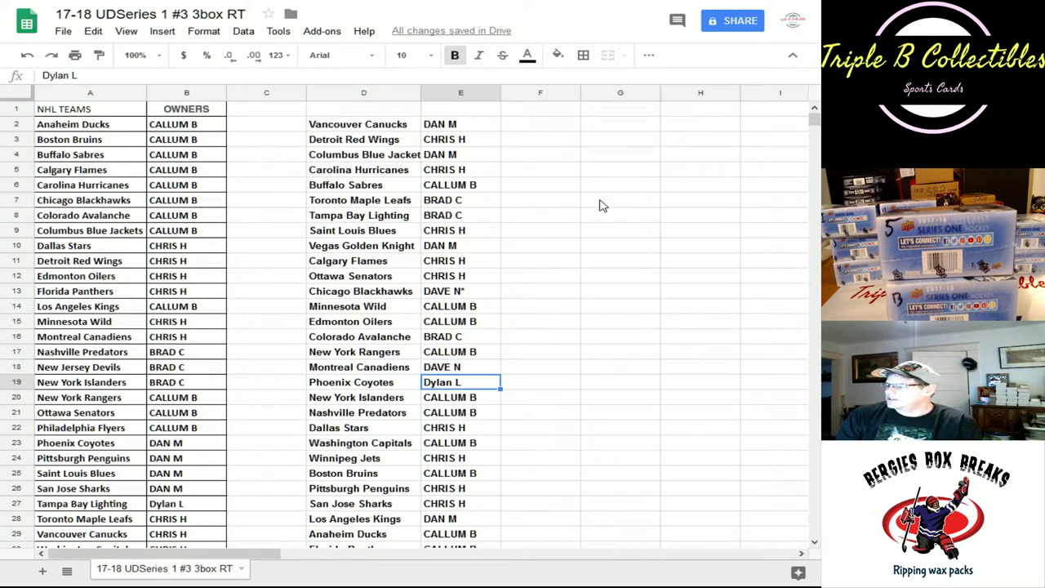
key(Down)
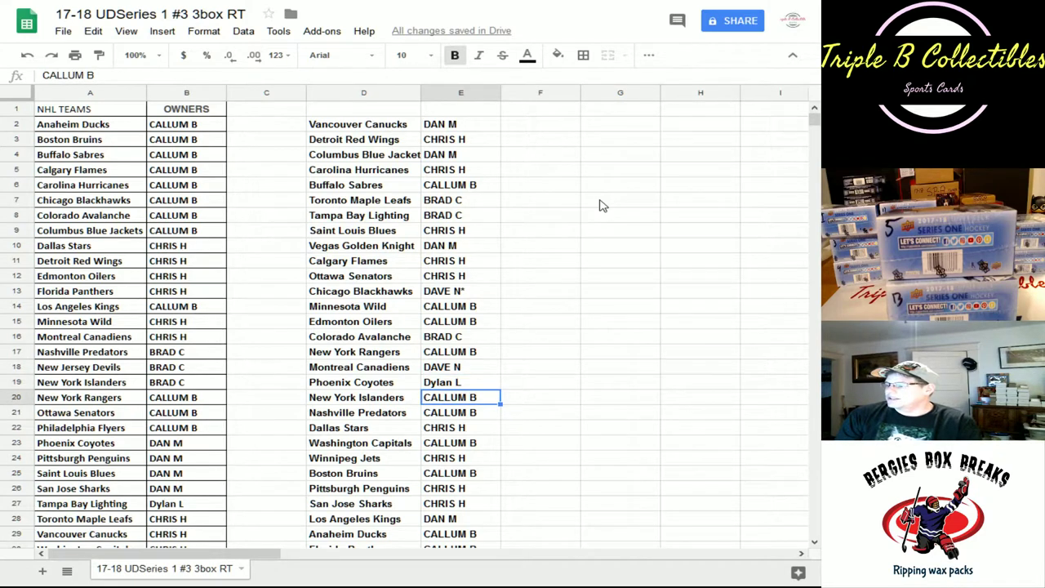
key(Down)
key(Down)
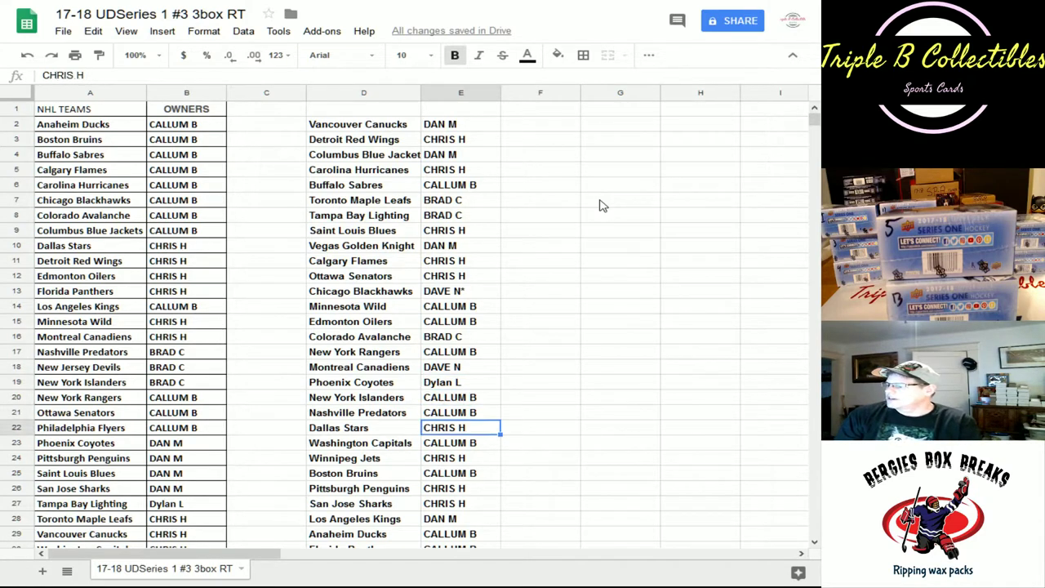
key(Down)
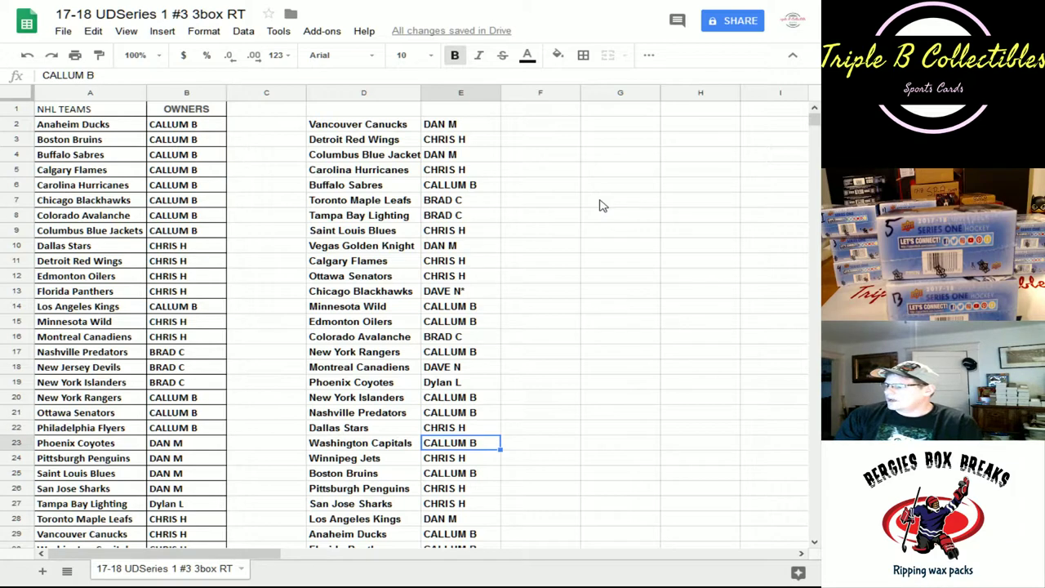
key(Down)
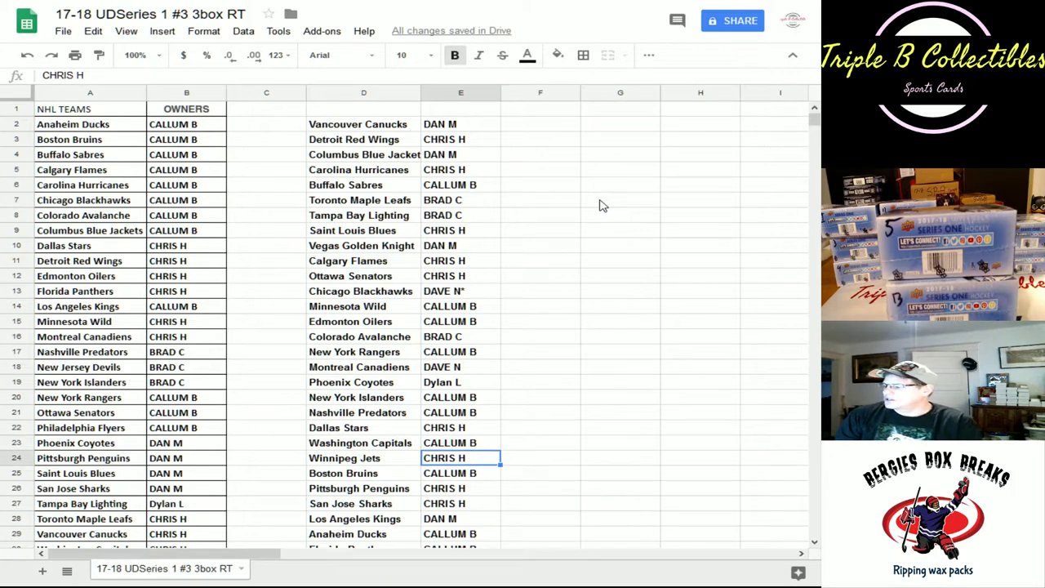
key(Down)
key(Down)
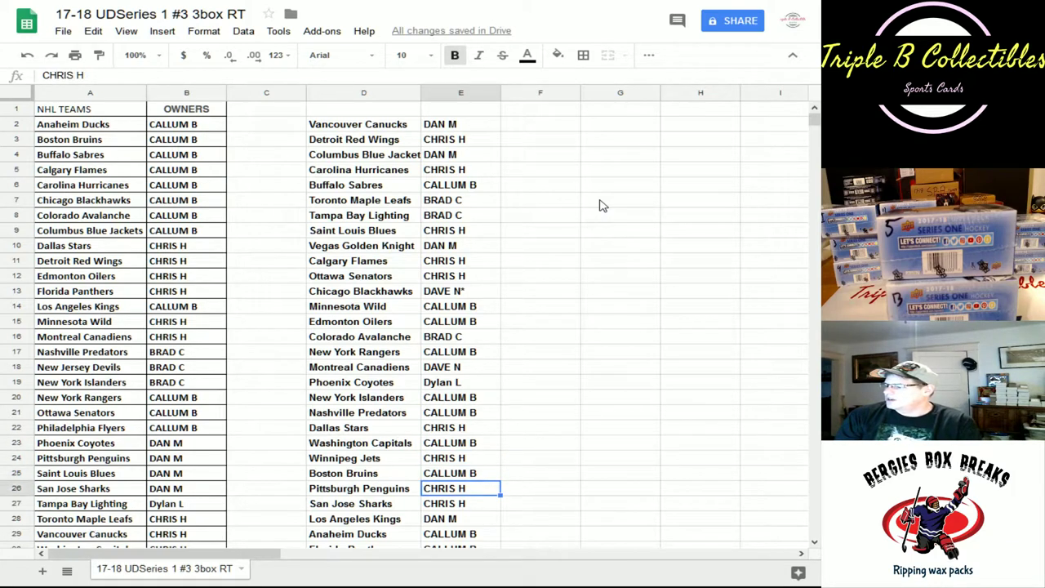
key(Down)
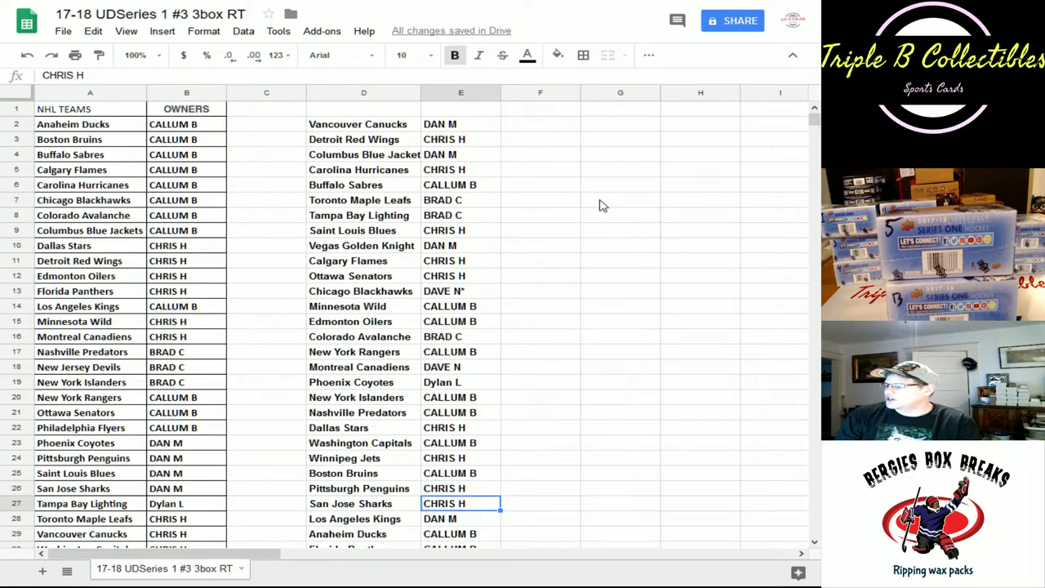
Step: Go through the remaining team and owner pairings one row at a time, from E28 down to E32
key(Down)
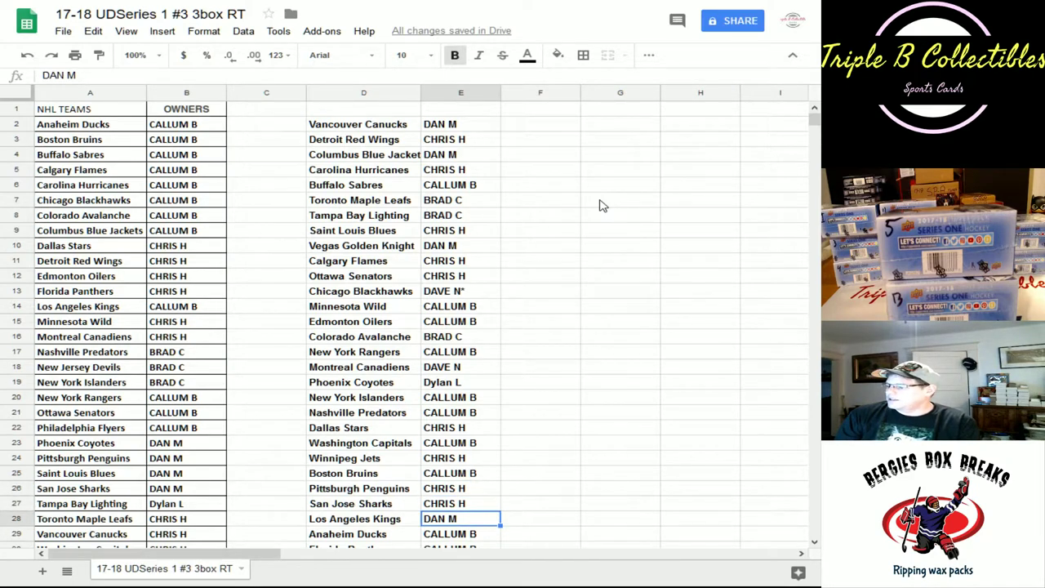
key(Down)
scroll(575, 249, down, 3)
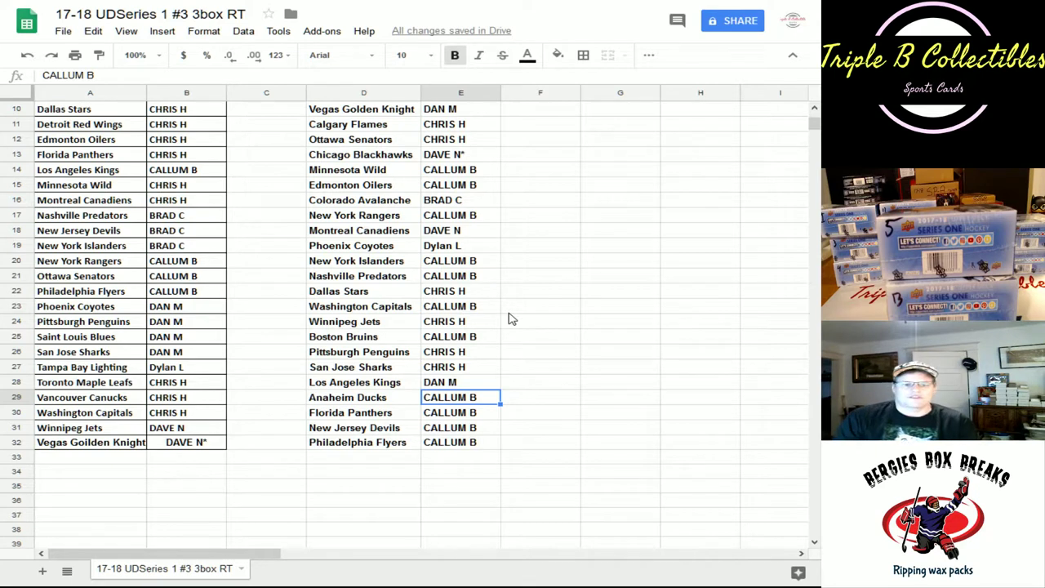
key(Down)
key(Down)
key(Down)
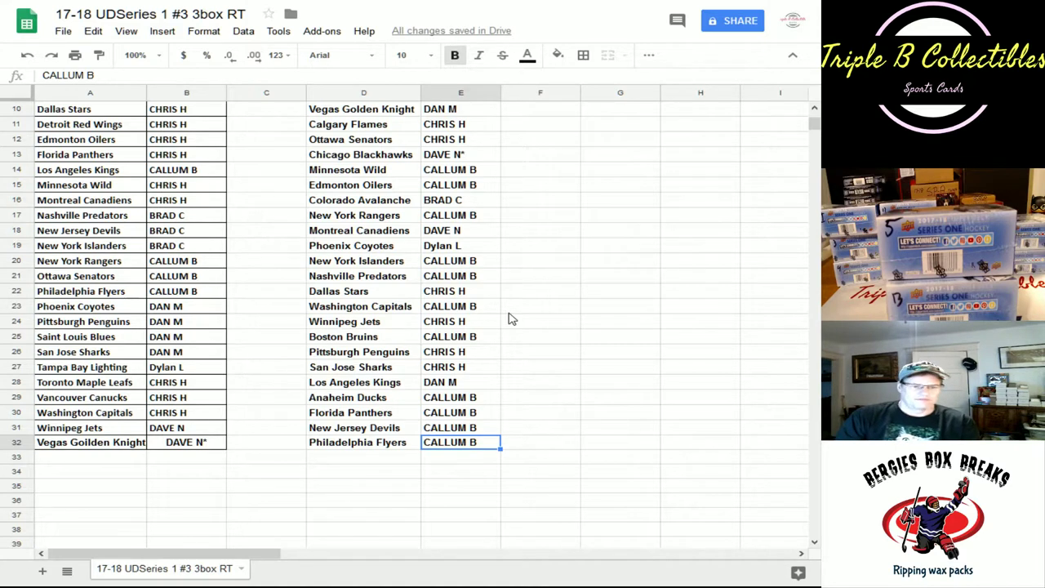
Step: Look back over the team and owner pairings from row 32 up to the top of column E
key(Up)
key(Up)
key(Up)
key(Up)
key(Up)
key(Up)
key(Up)
key(Up)
key(Up)
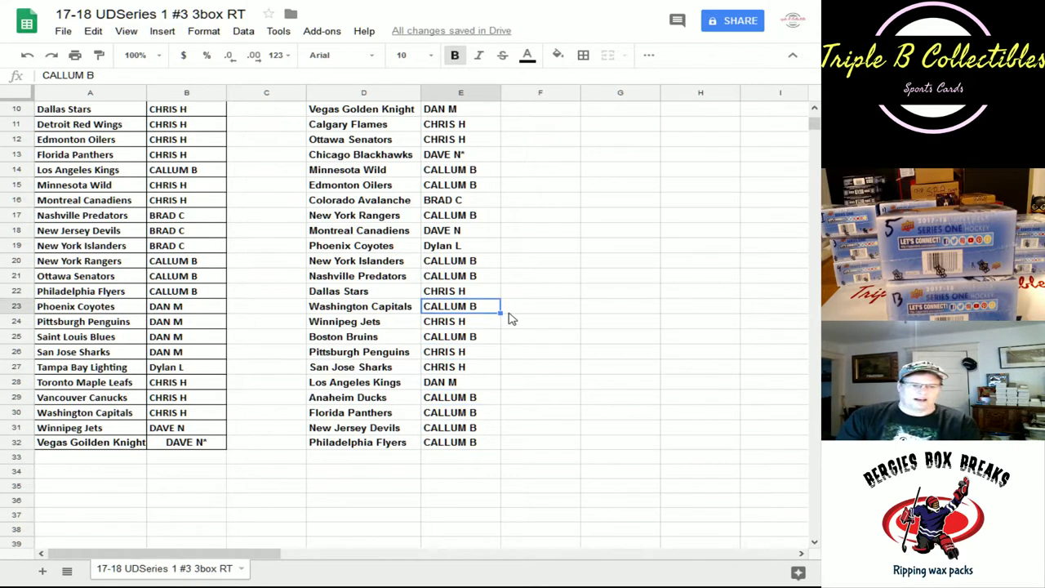
key(Up)
key(Up)
key(Up)
key(Up)
key(Up)
key(Up)
key(Up)
key(Up)
key(Up)
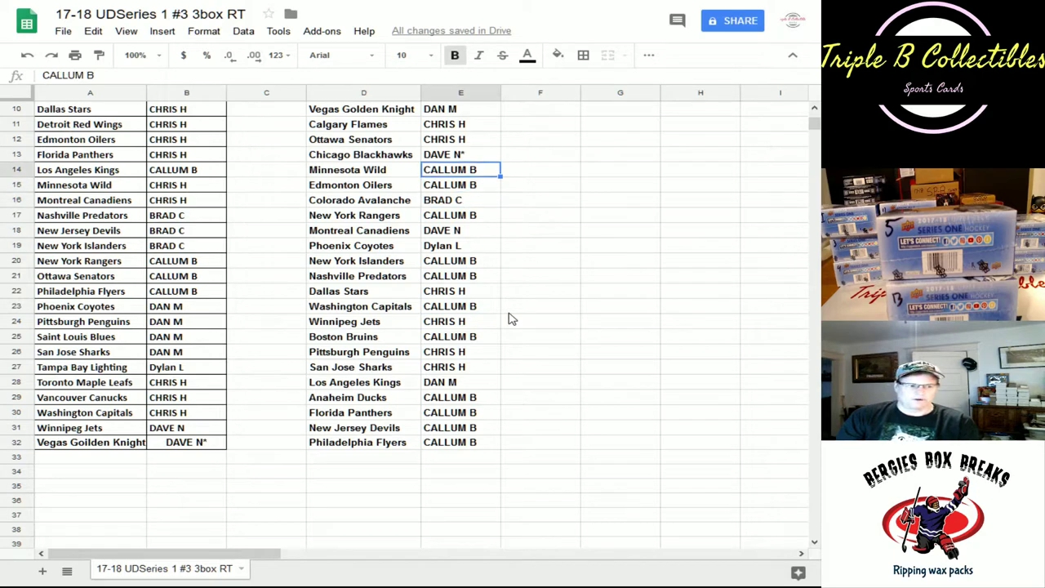
key(Up)
key(Up)
key(Up)
key(Up)
key(Up)
key(Up)
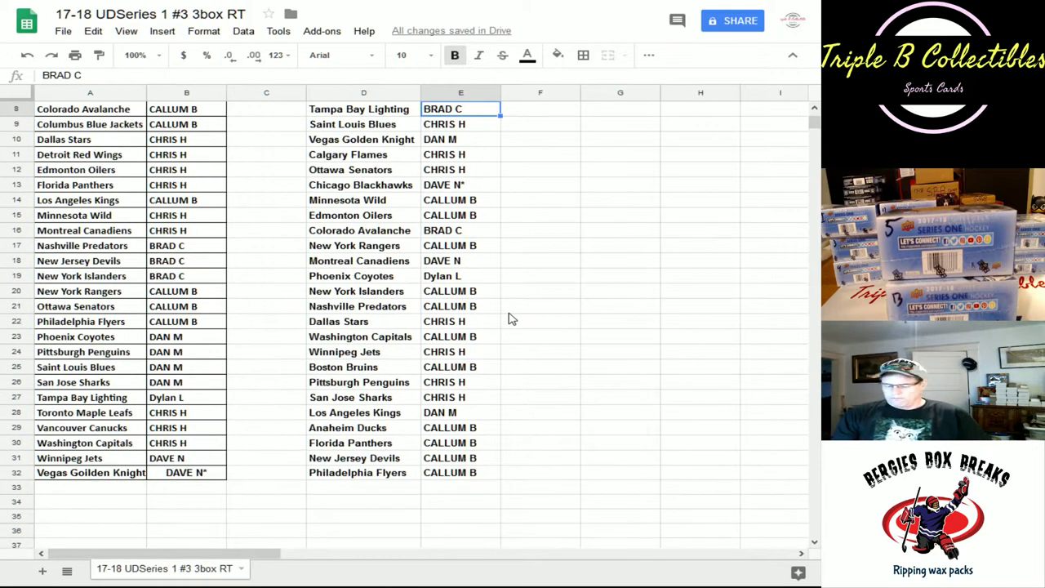
key(Up)
key(Up)
key(Up)
key(Up)
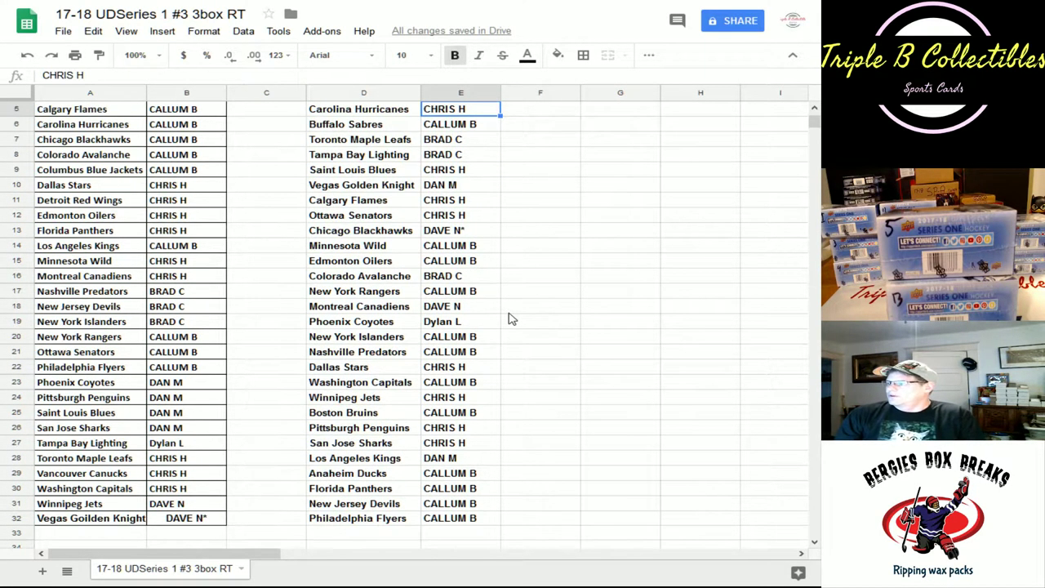
key(Up)
key(Up)
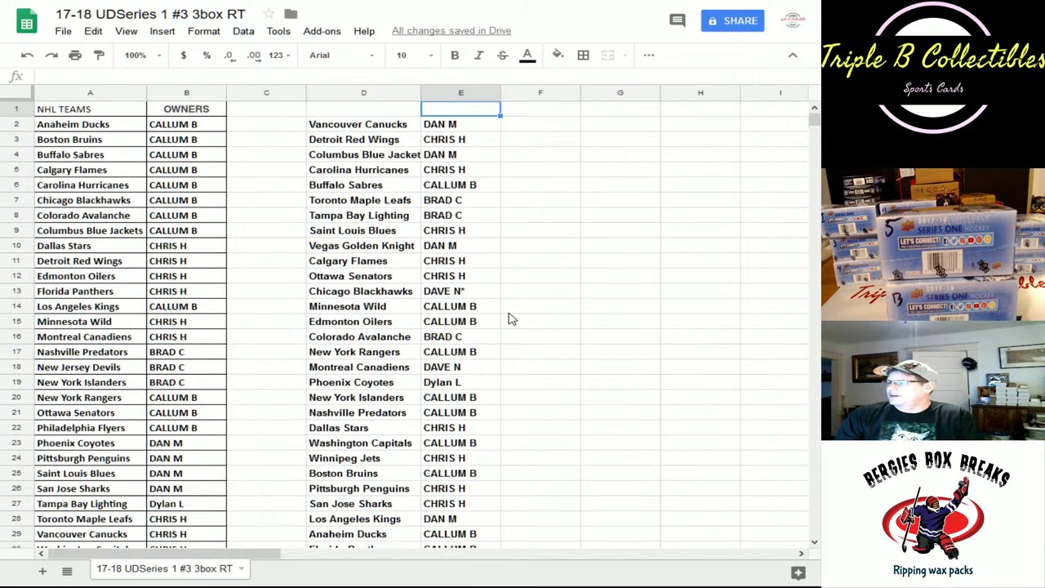
Step: Copy the complete list of randomized team and owner pairings in D2:E32
click(391, 127)
scroll(471, 248, down, 3)
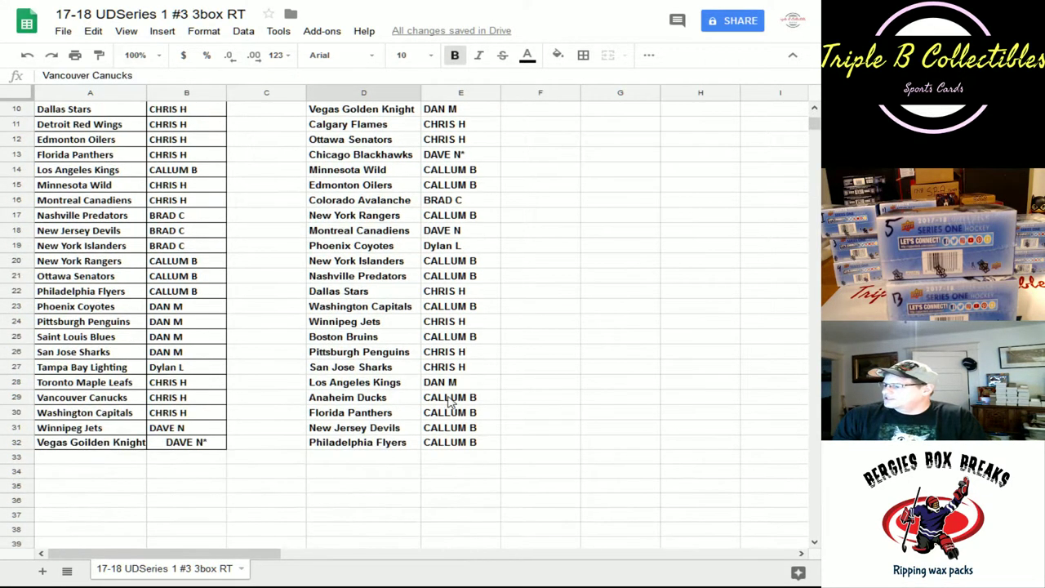
shift+click(462, 442)
key(ctrl+c)
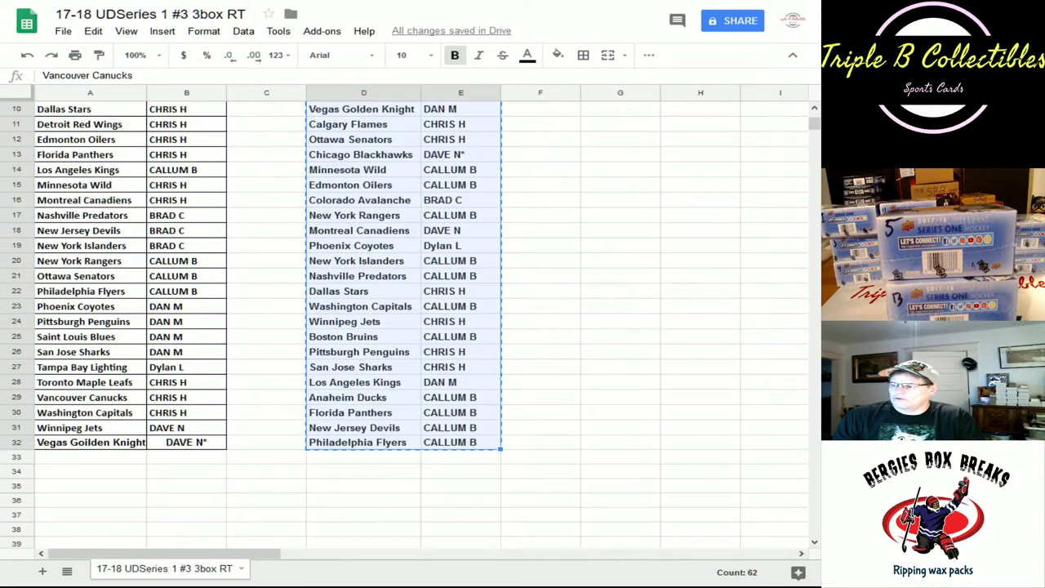
Step: Select the full block of team and owner pairings in D2:E32 again
click(798, 356)
click(367, 124)
scroll(367, 126, up, 3)
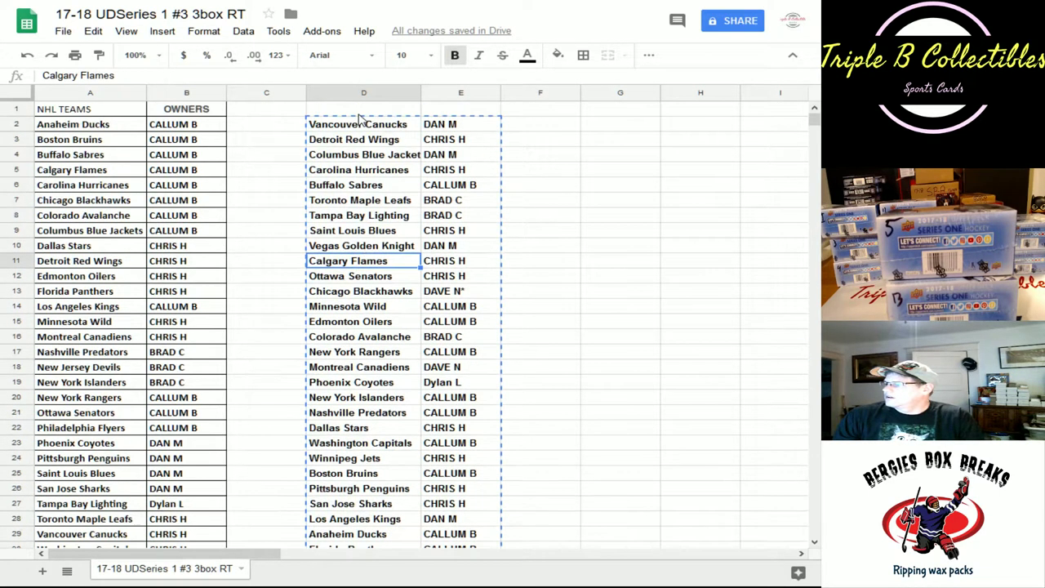
click(361, 125)
scroll(391, 245, down, 3)
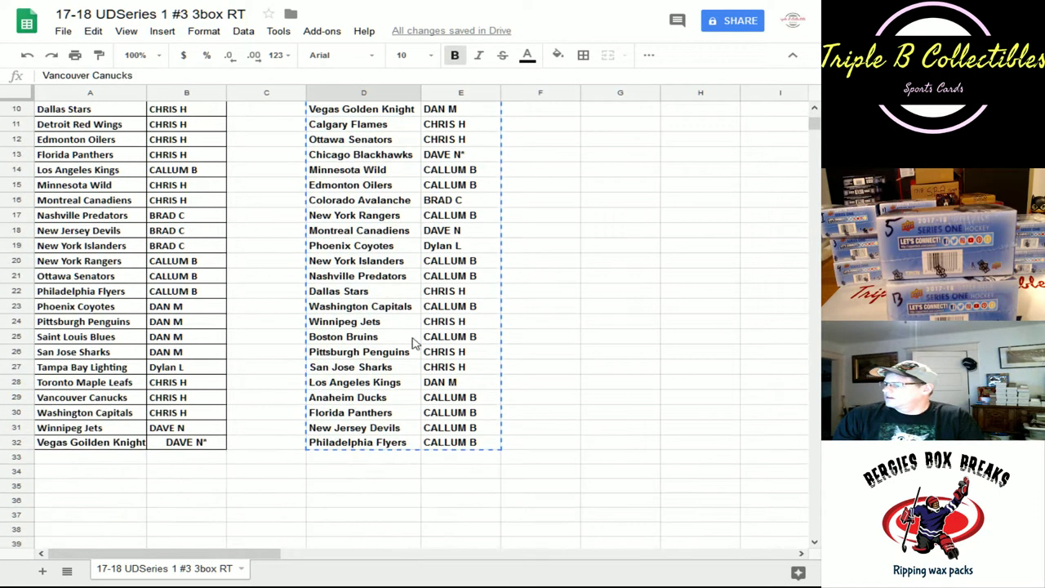
shift+click(459, 442)
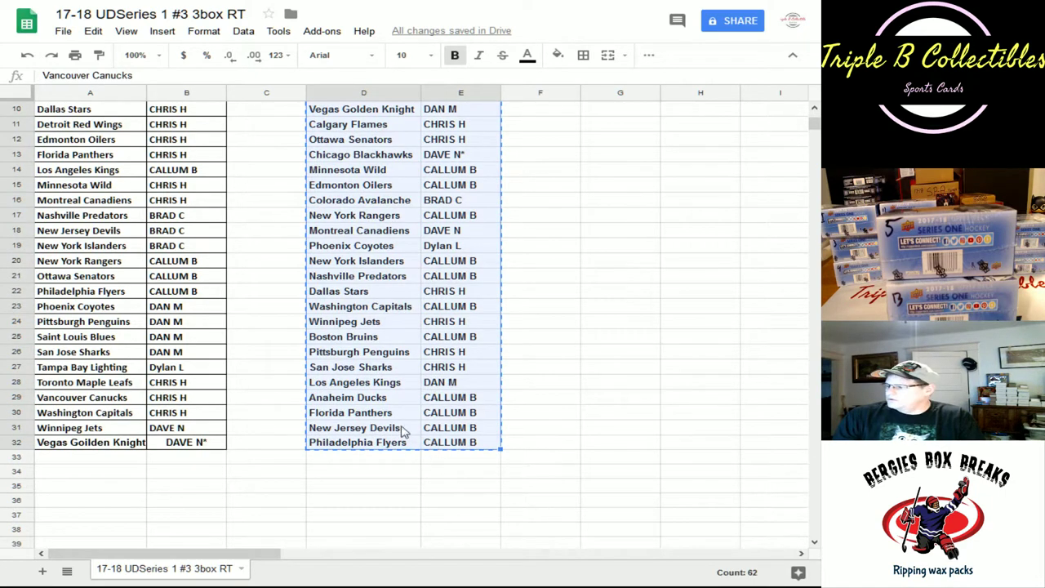